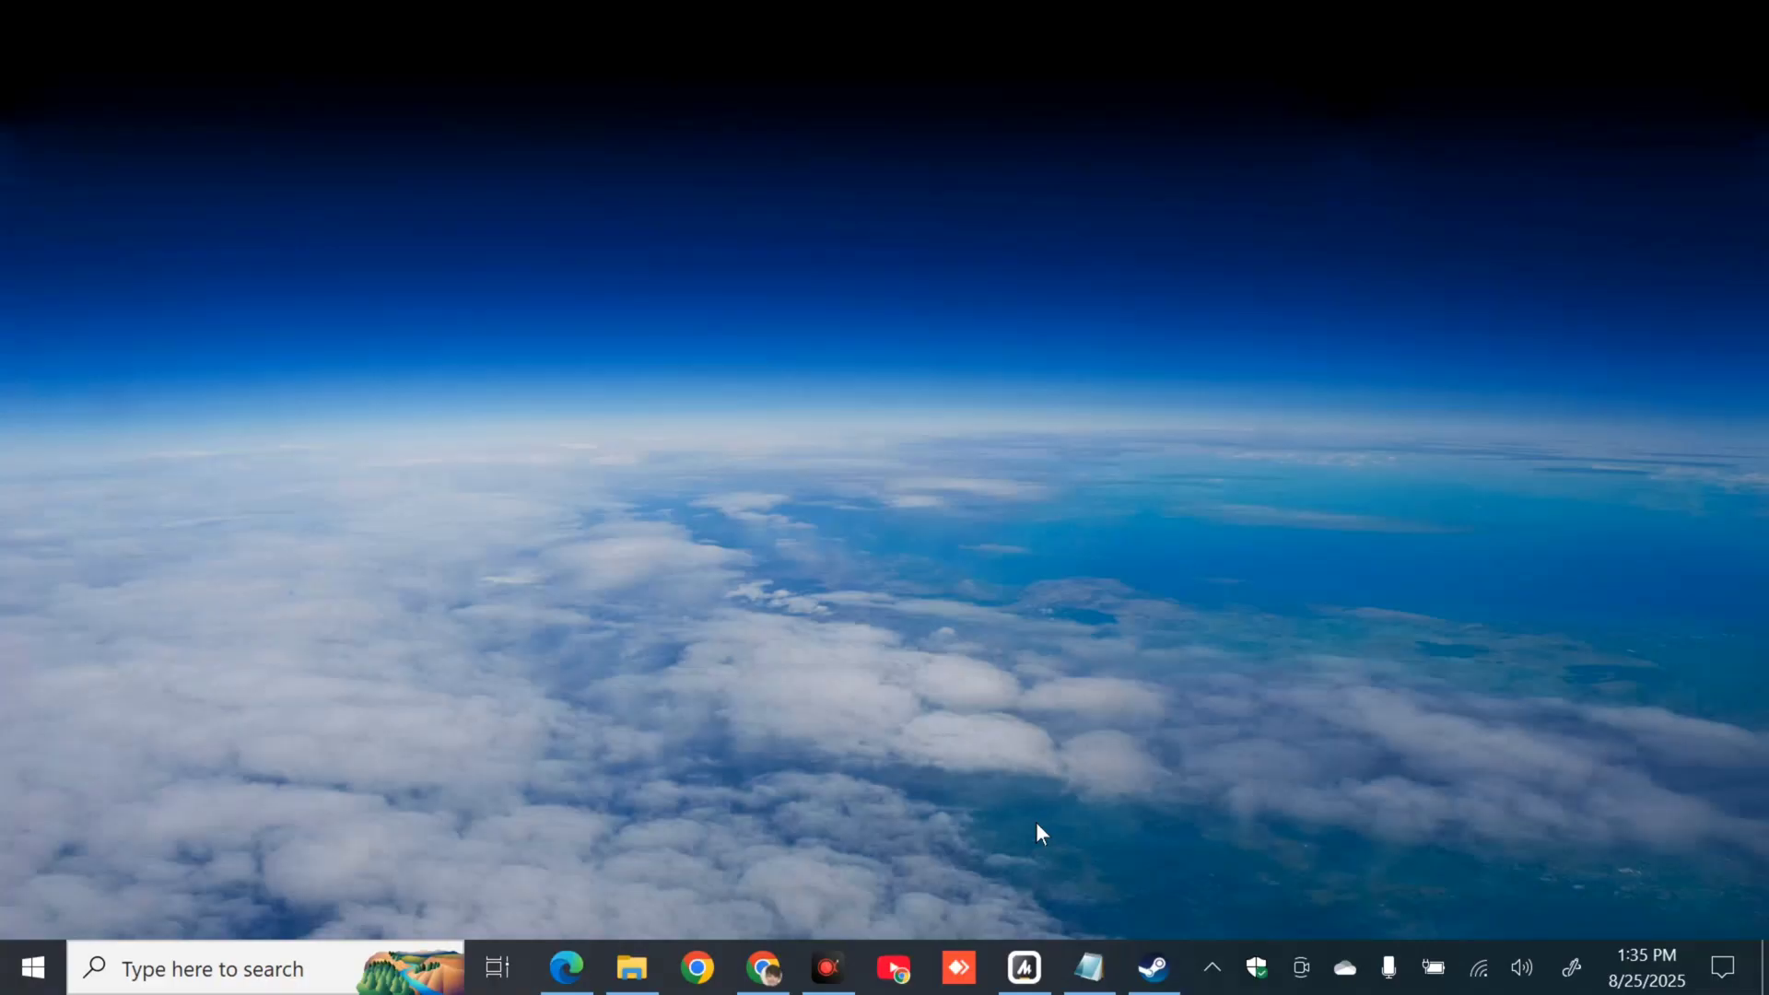
# - Glance at the Notepad note, then open Steam Settings on the Broadcast page (720p, 2500 Kbps)
pyautogui.click(1087, 972)
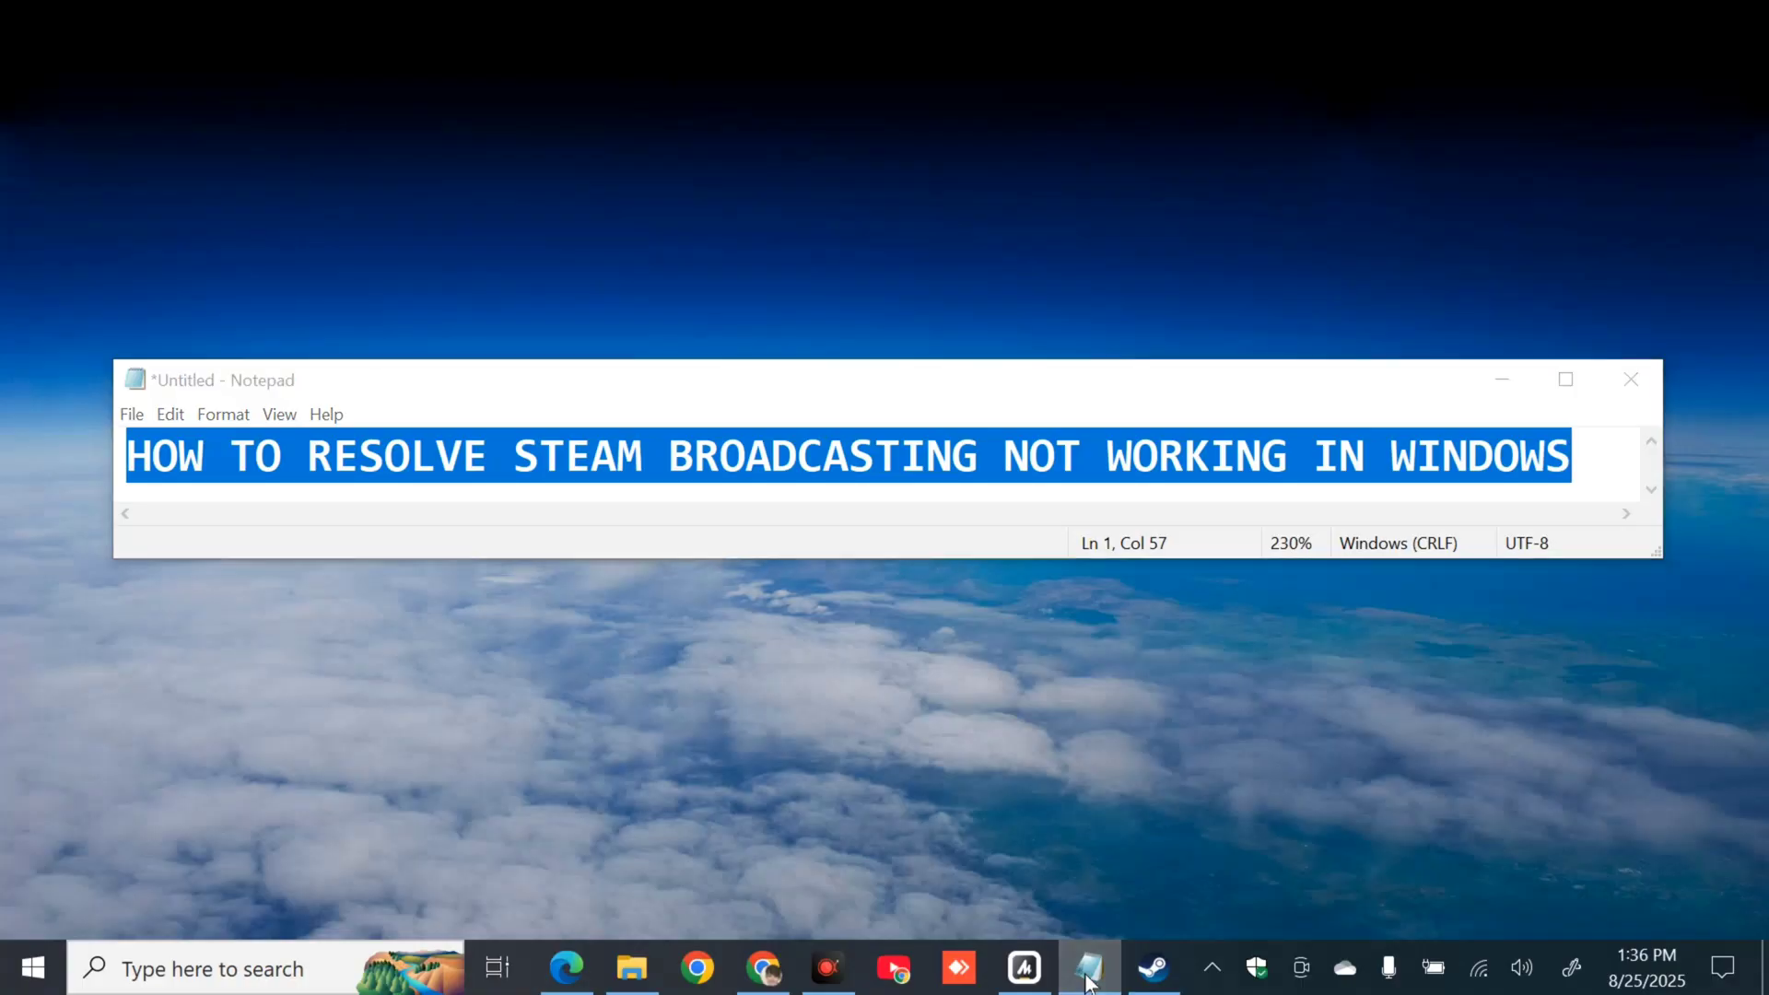
pyautogui.click(1087, 967)
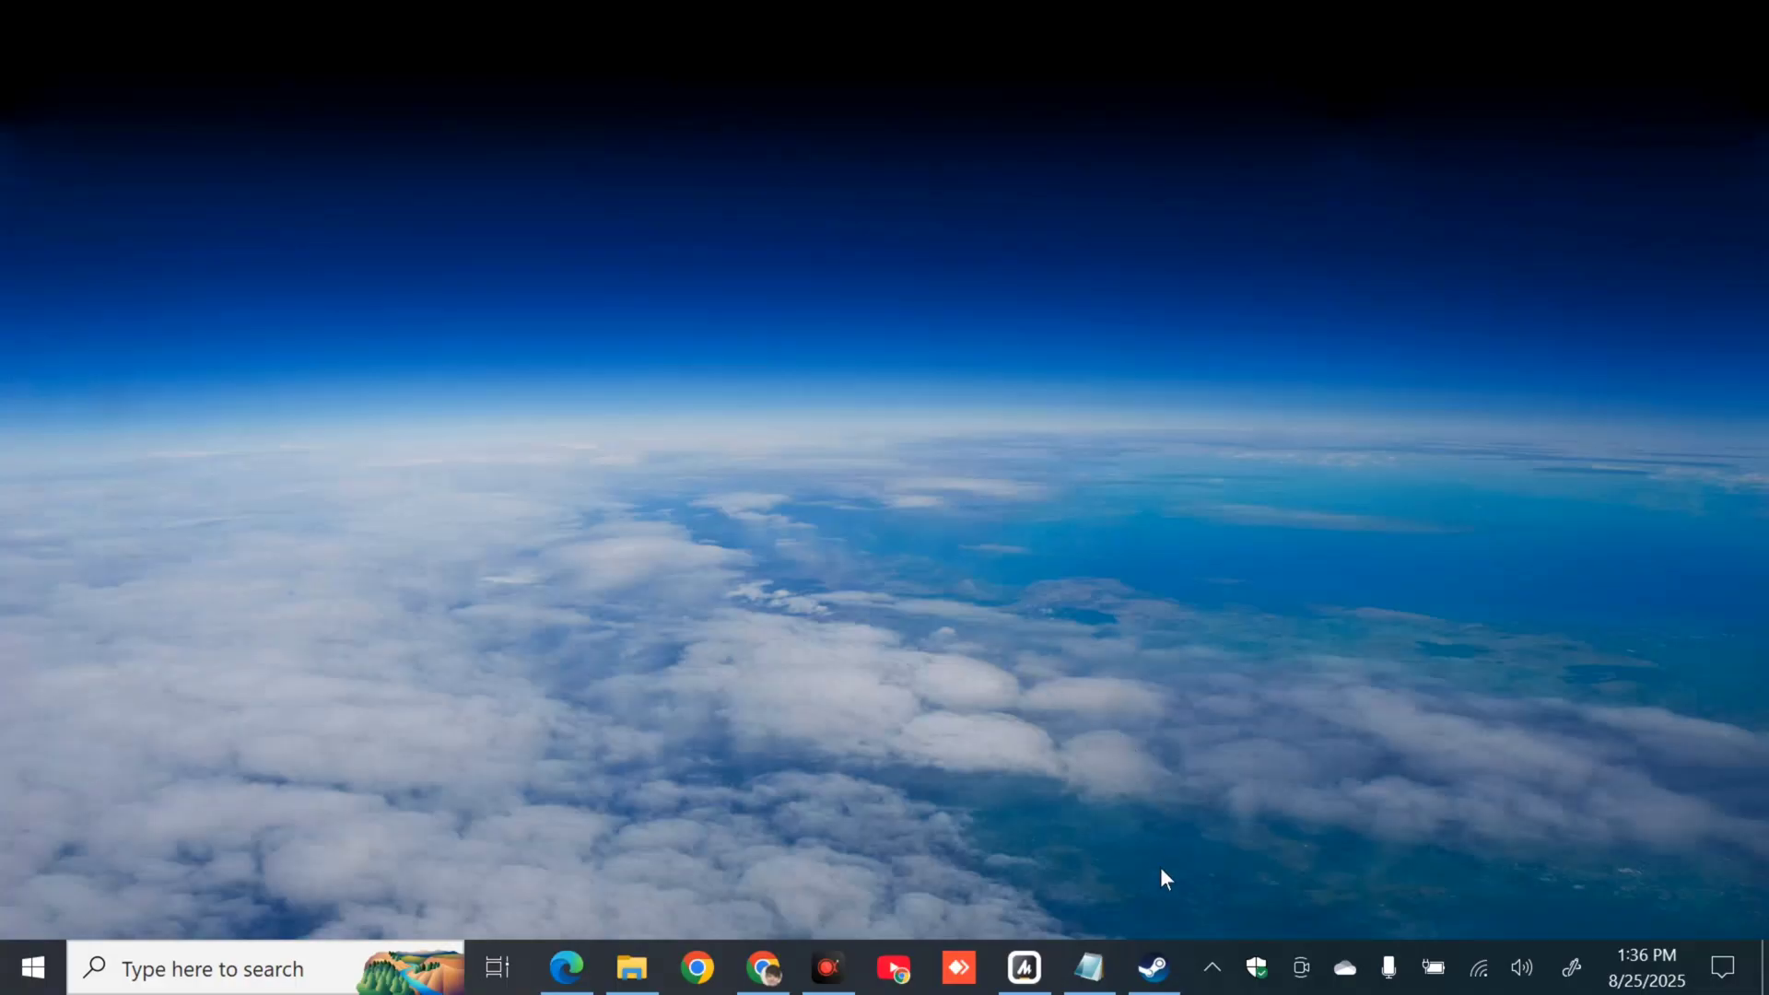
pyautogui.click(1153, 966)
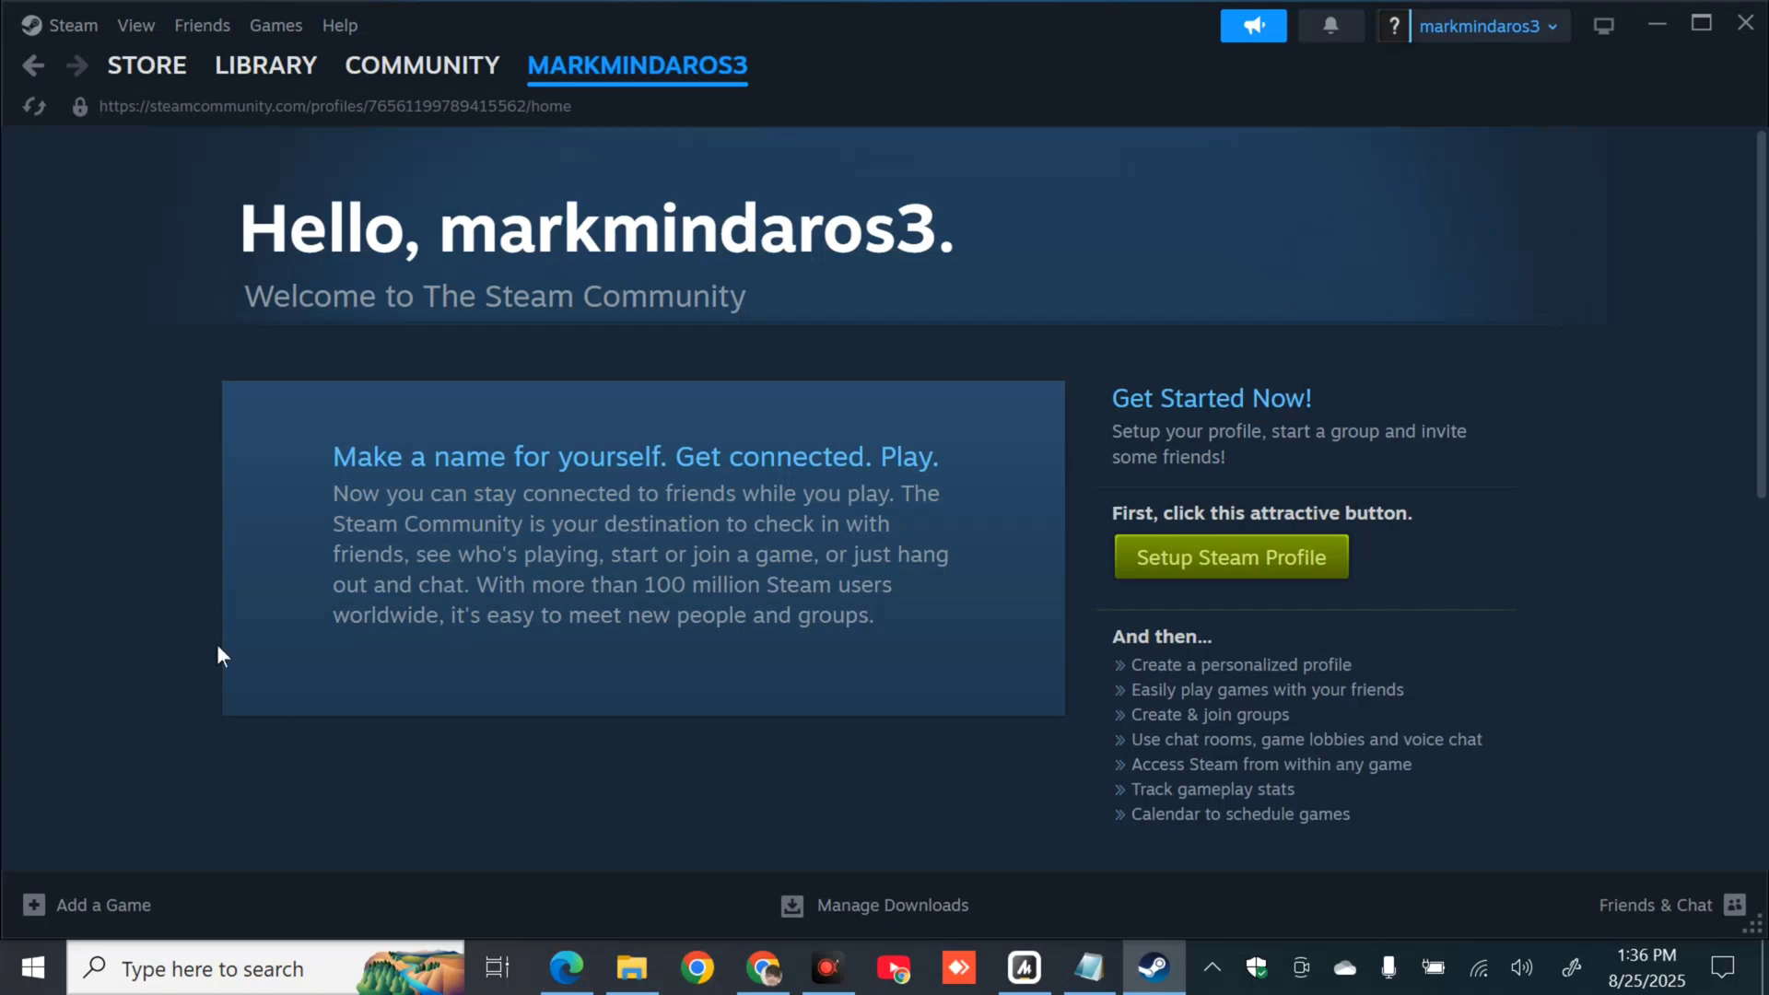
pyautogui.click(73, 27)
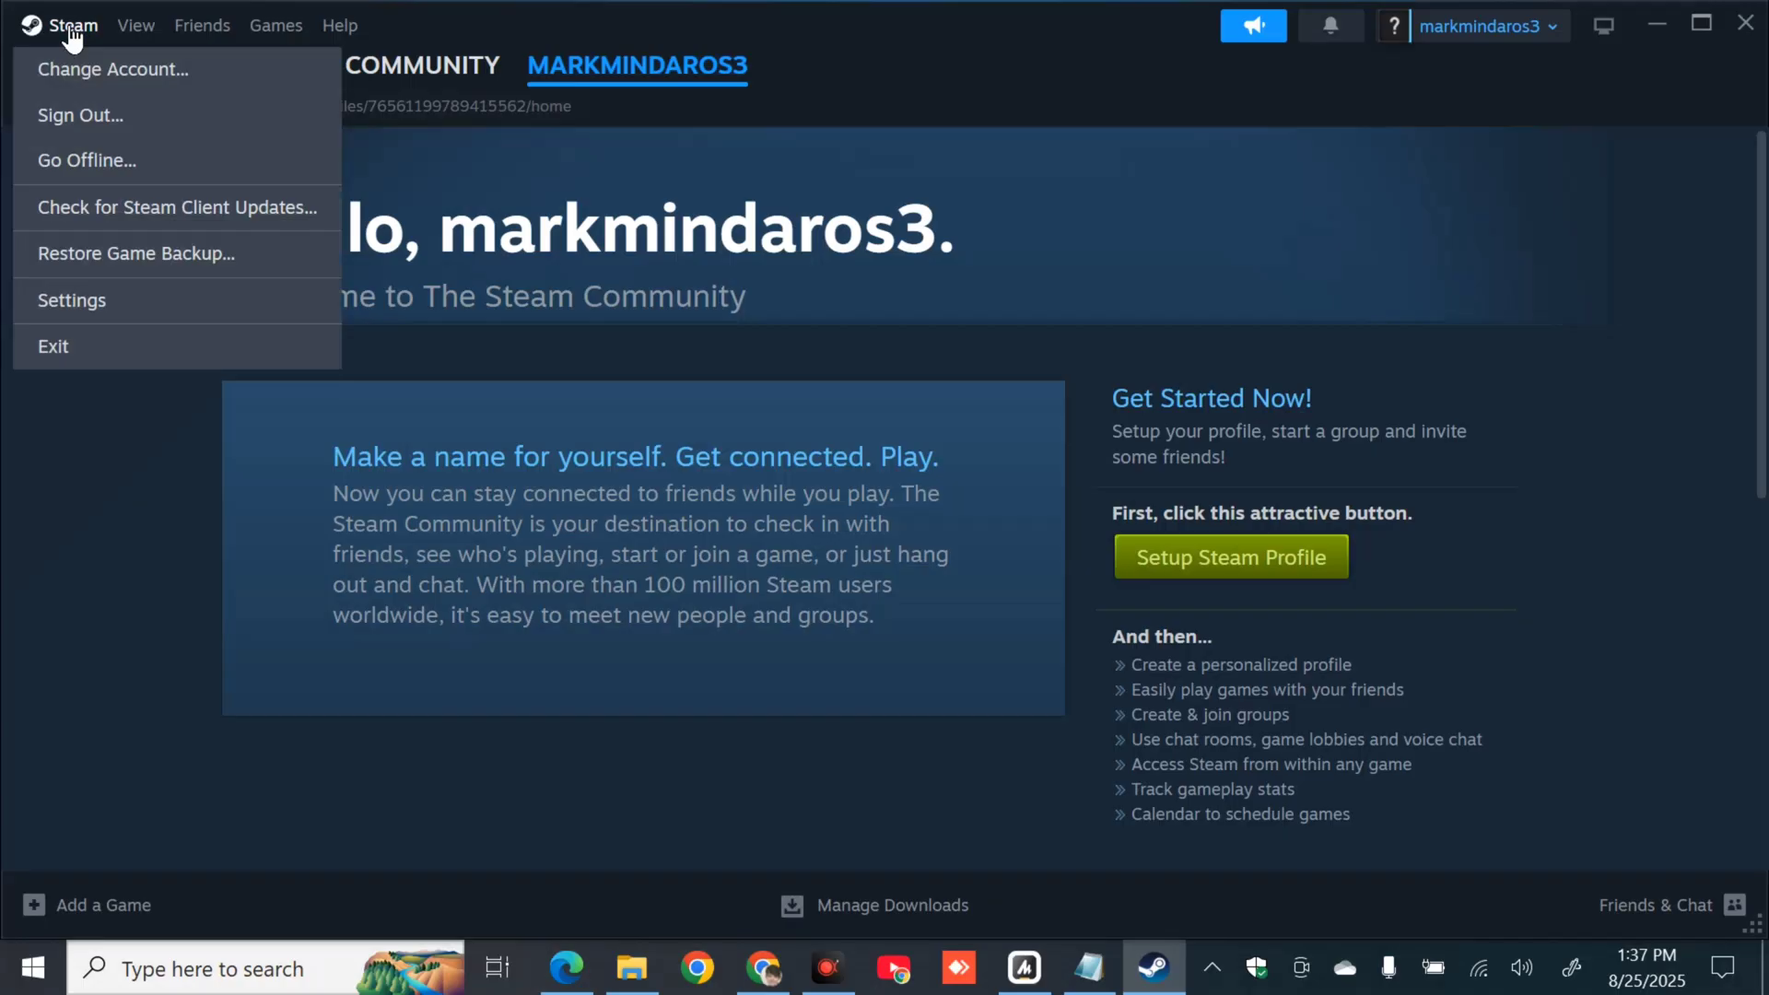
pyautogui.click(81, 302)
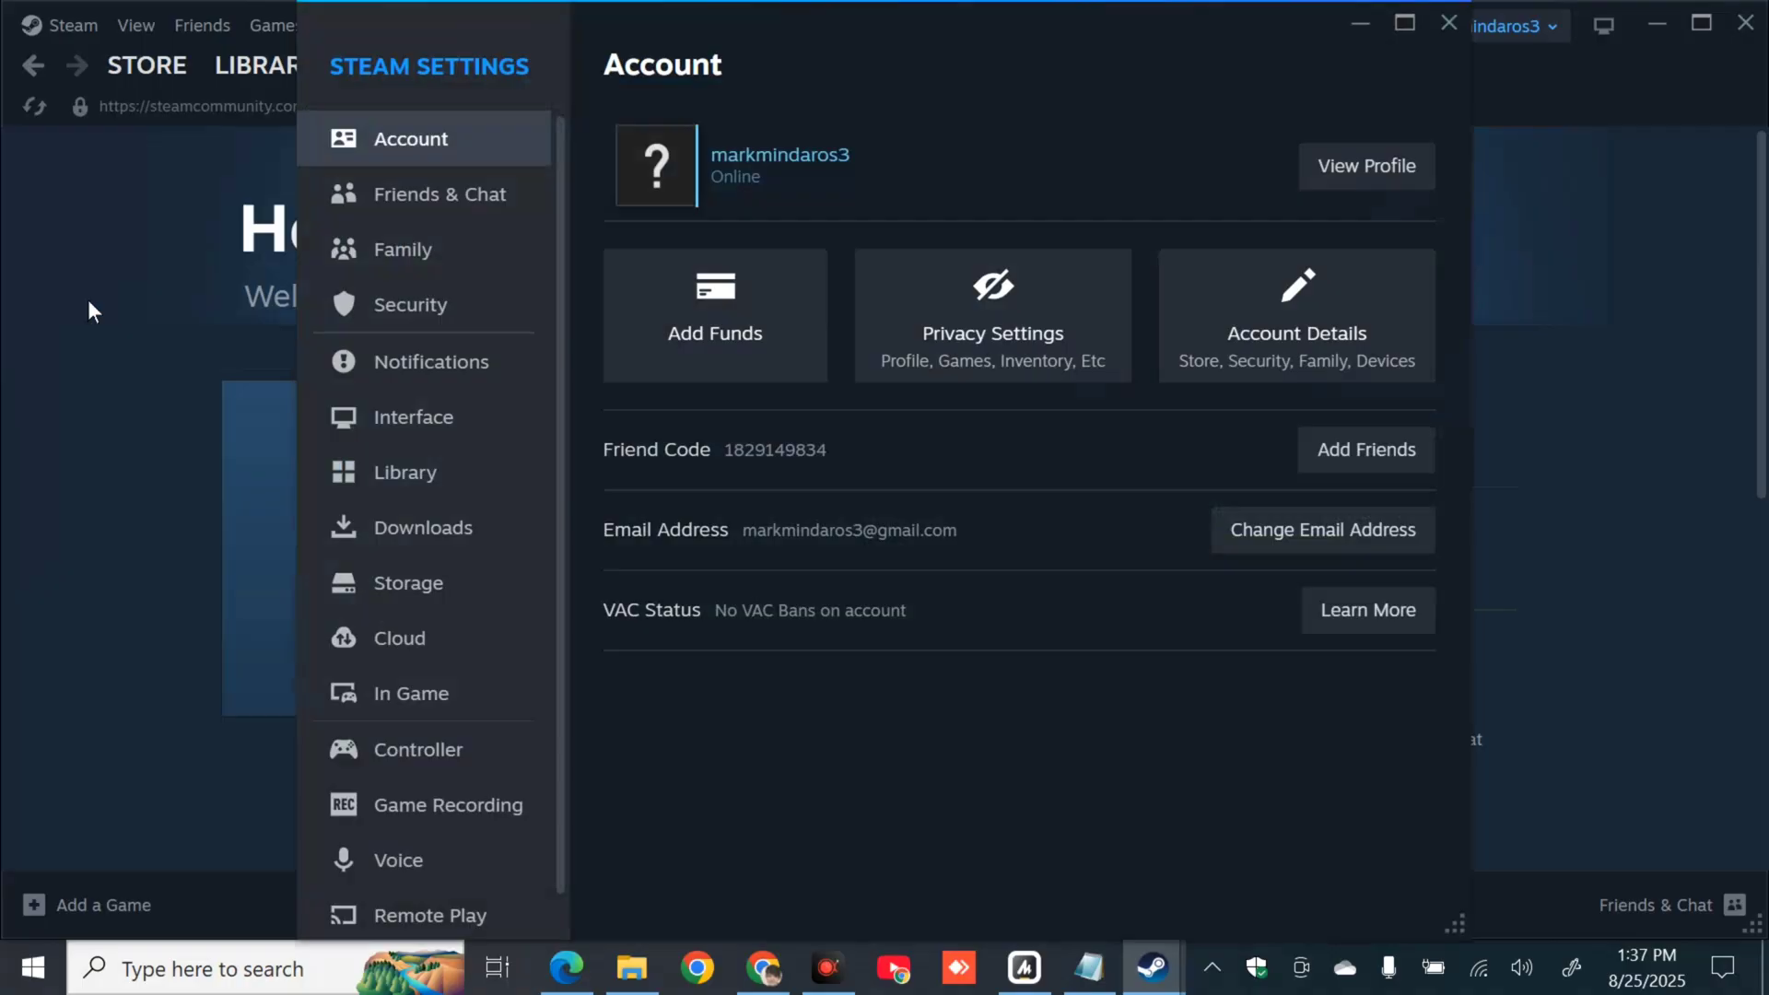
pyautogui.scroll(-2, 473, 452)
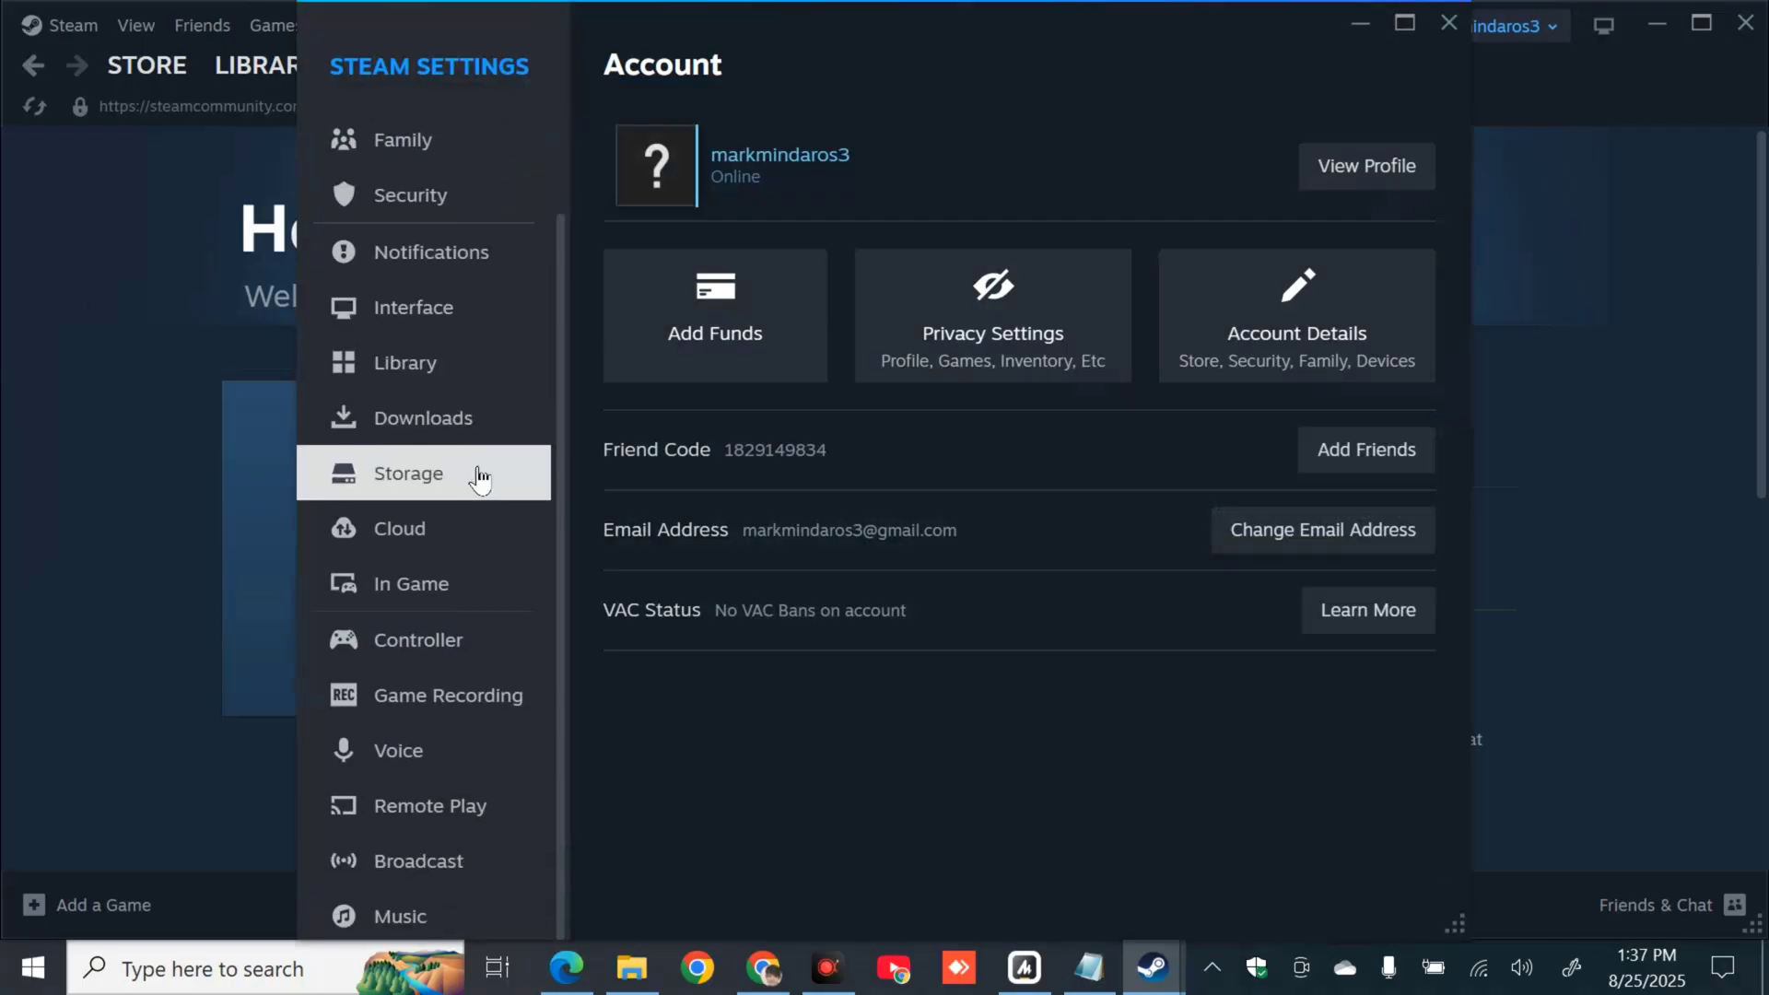
pyautogui.click(460, 871)
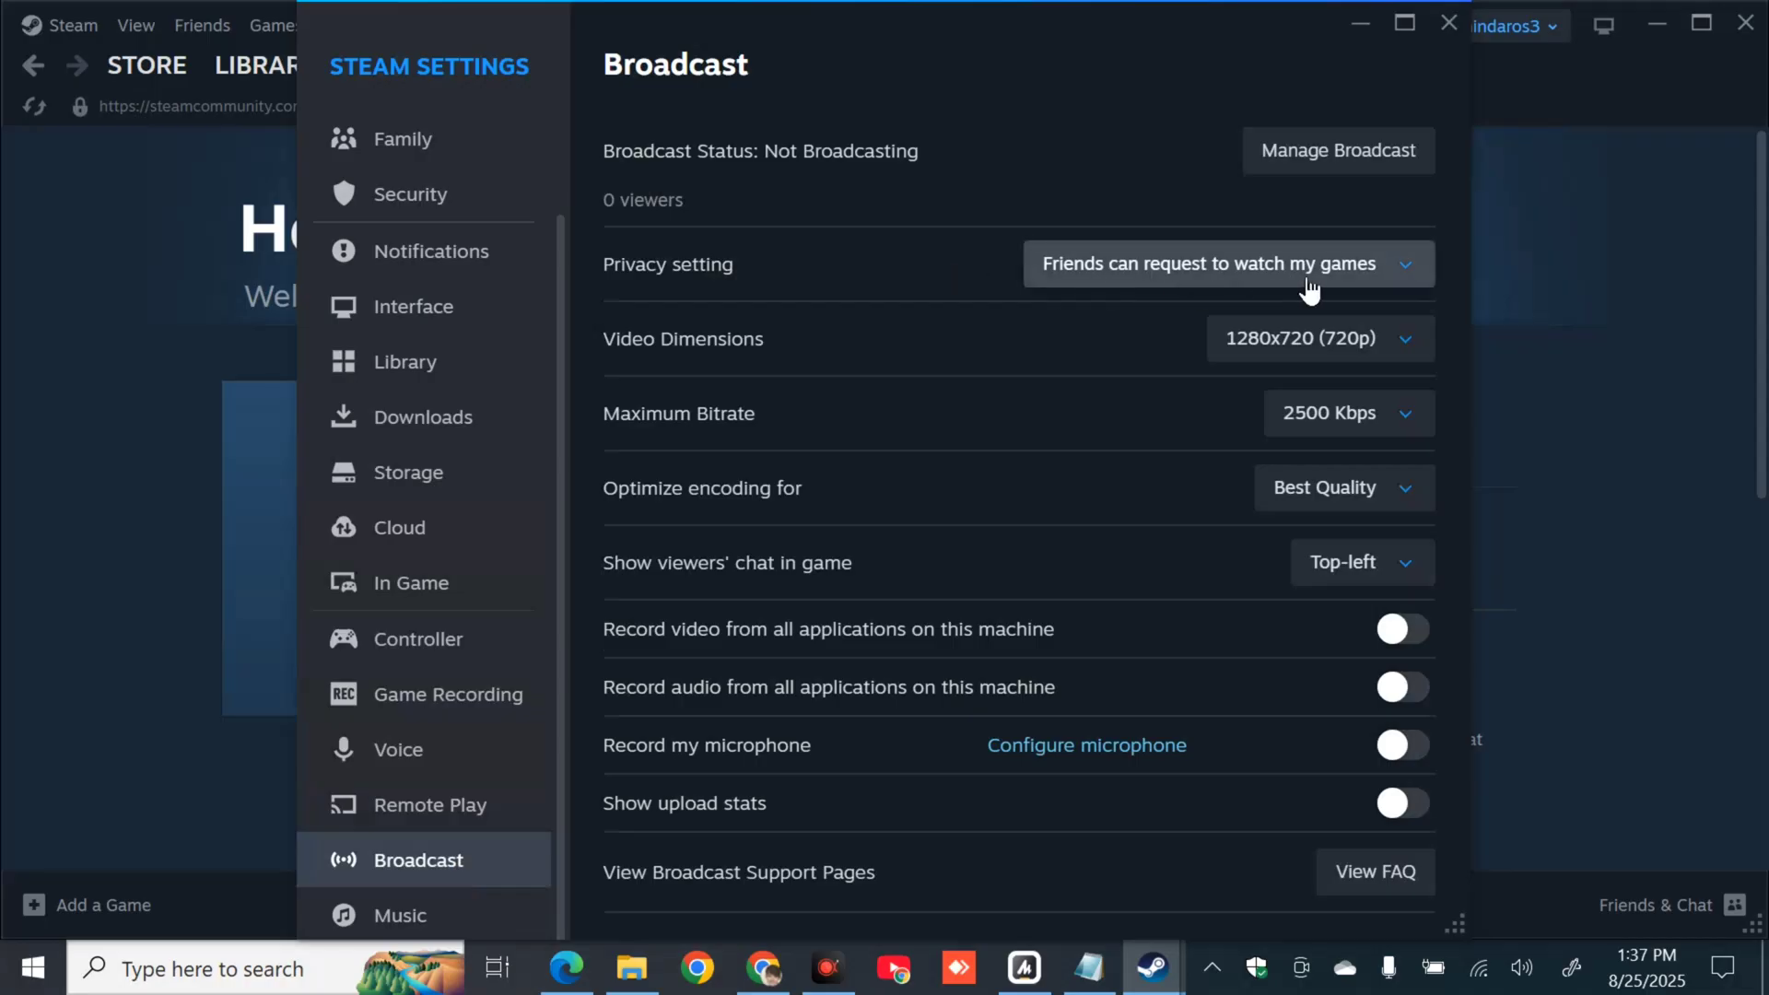
# - Keep broadcast privacy at 'Friends can request to watch my games' and close Steam Settings
pyautogui.click(1414, 272)
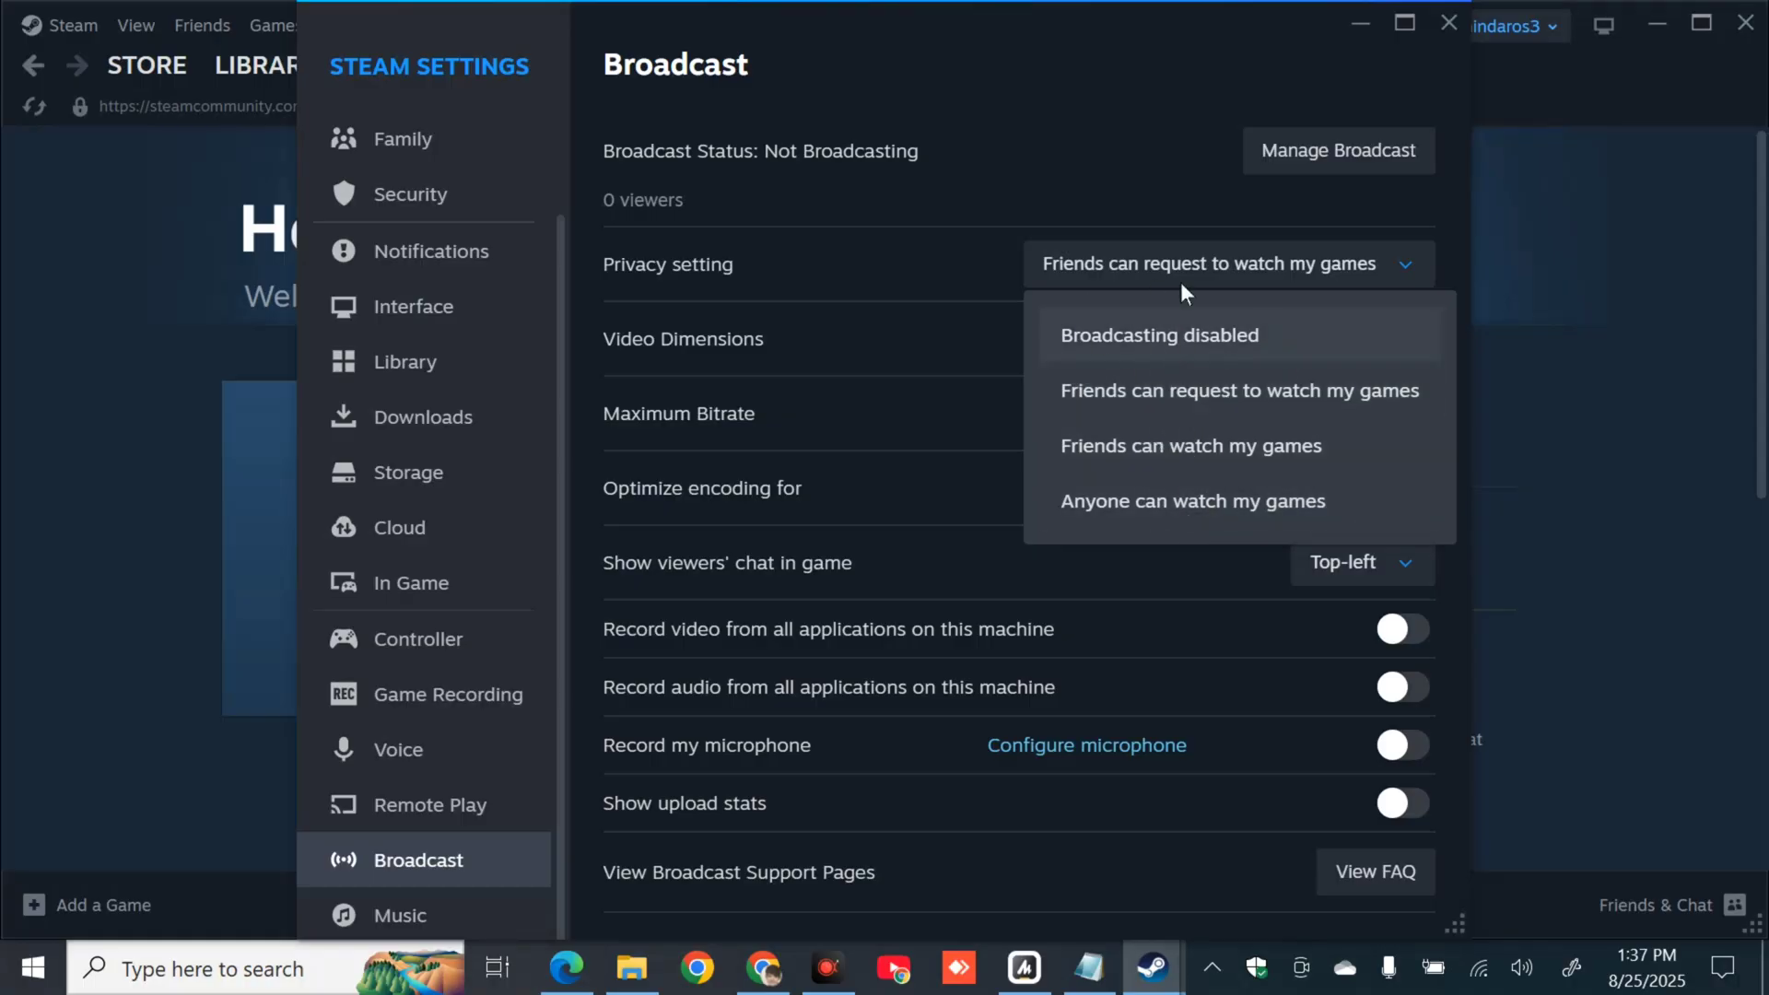
pyautogui.click(1187, 398)
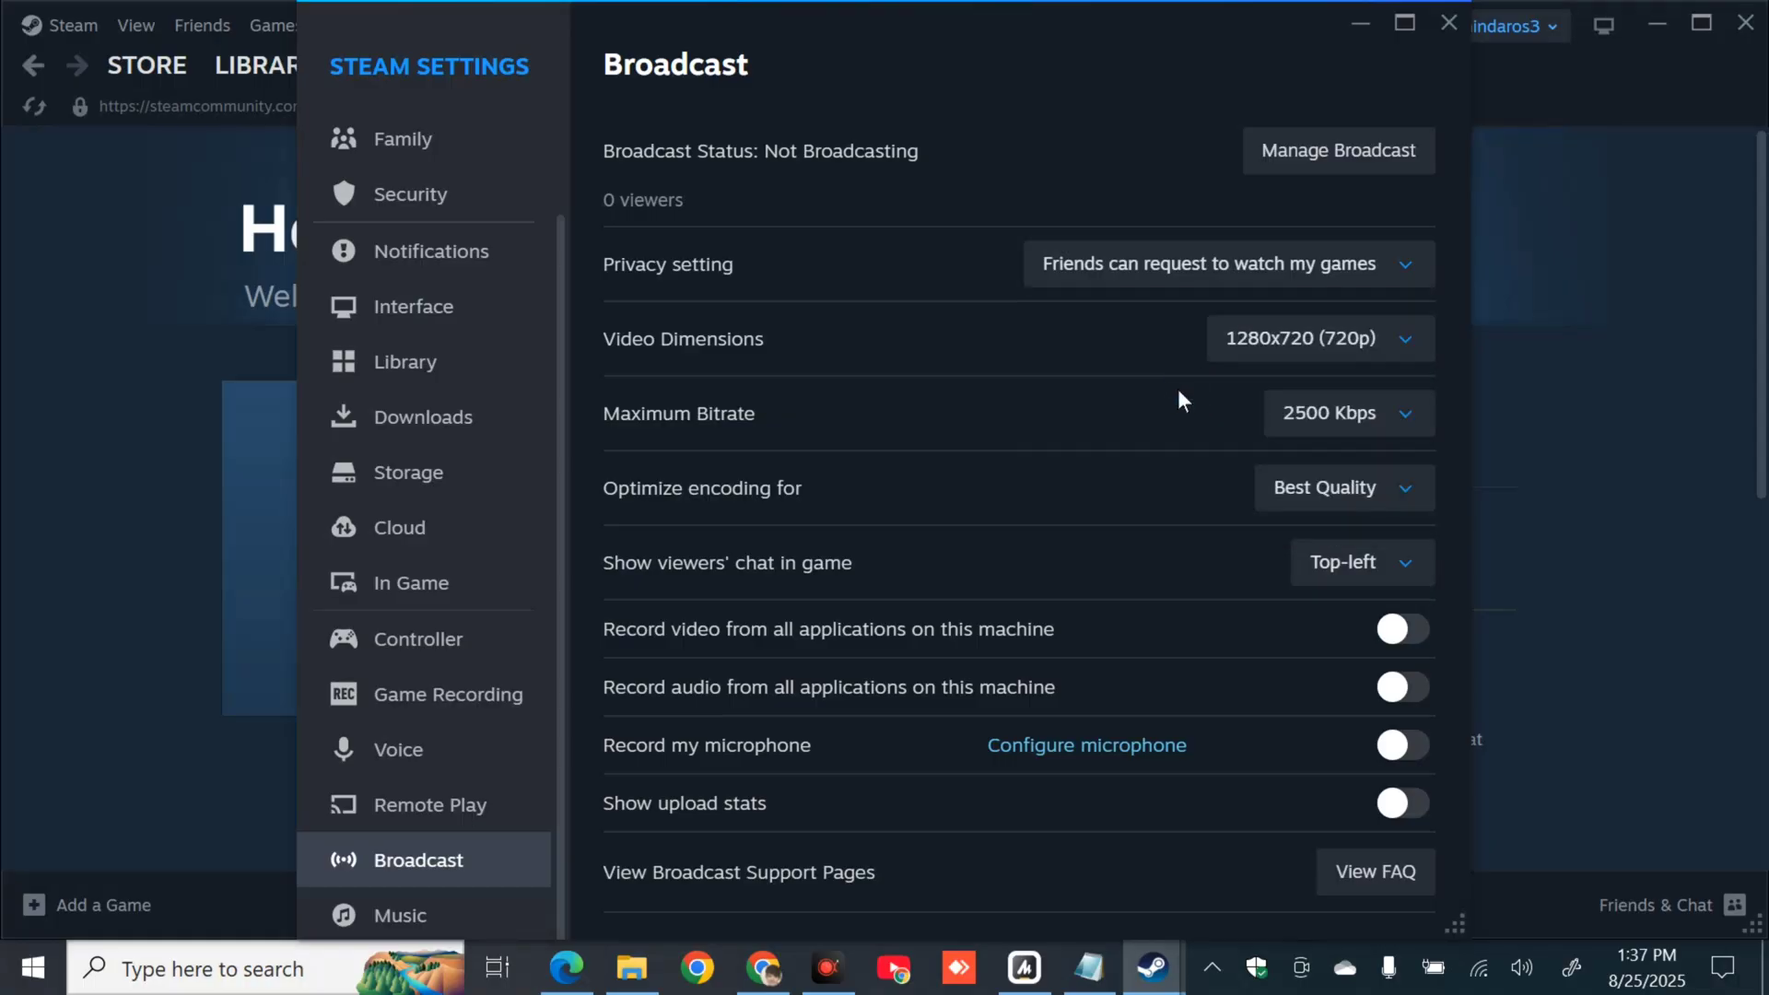
pyautogui.click(1446, 23)
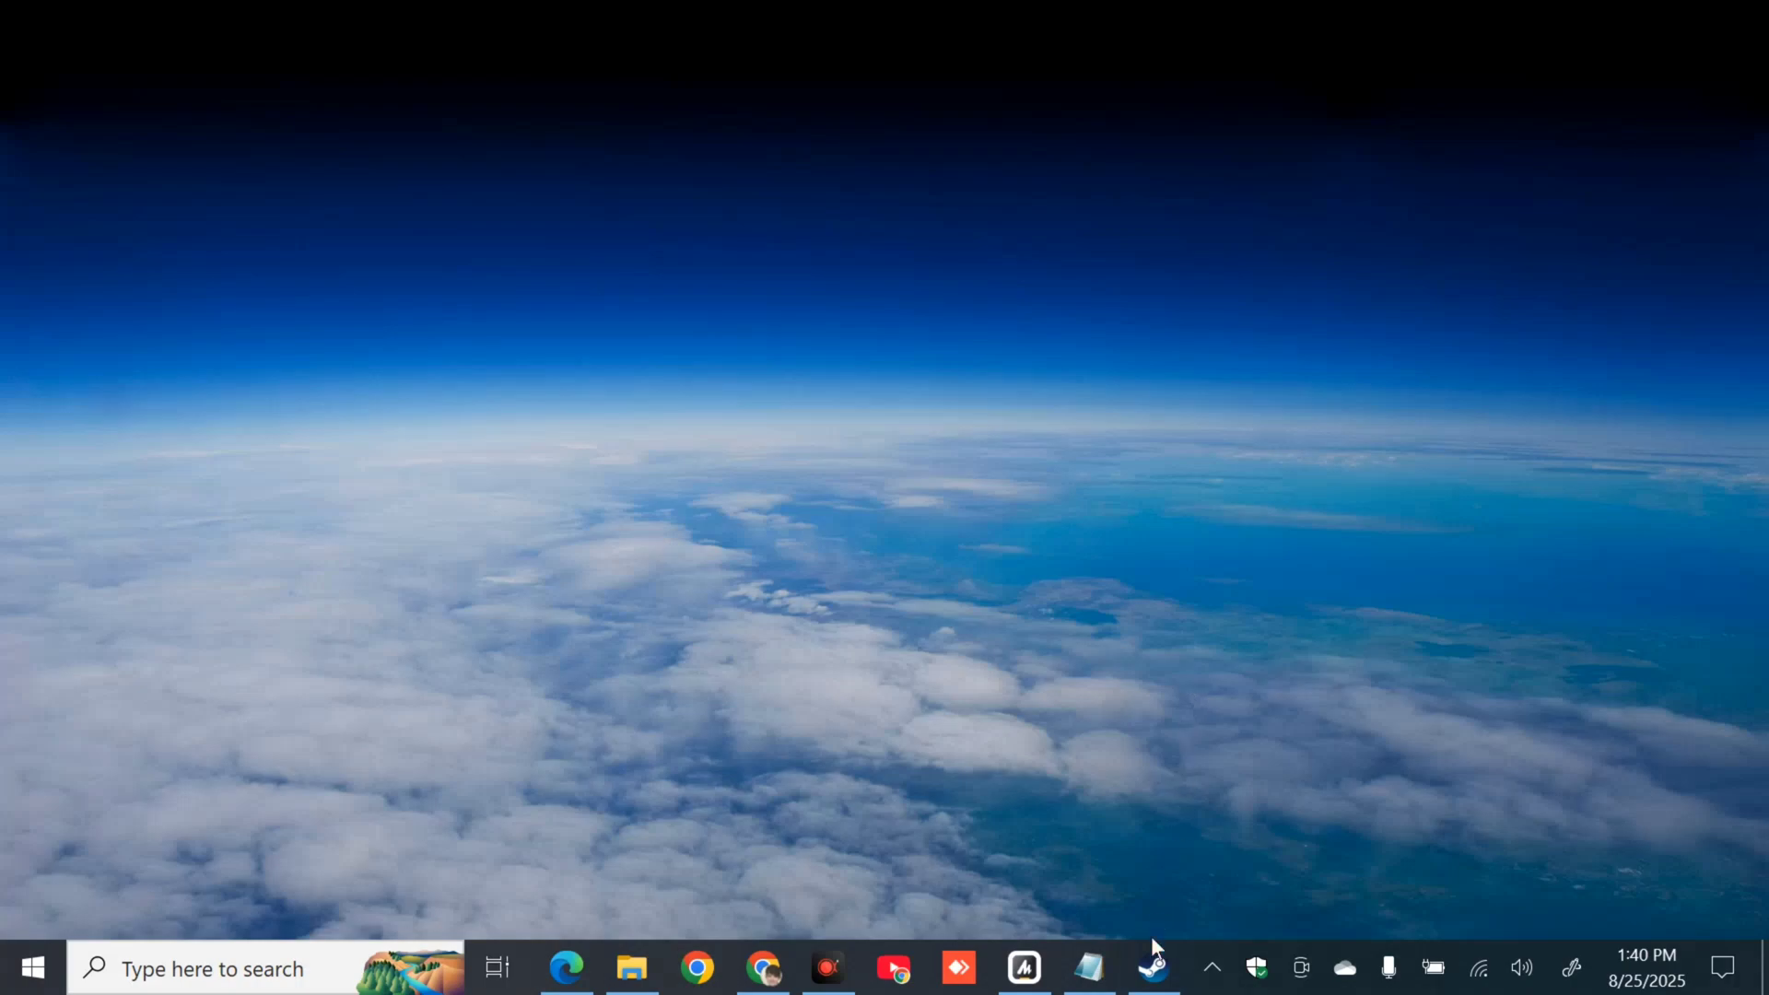
# - Reopen Steam Settings on the Broadcast page, still at friends-can-request, 720p and 2500 Kbps
pyautogui.click(1153, 962)
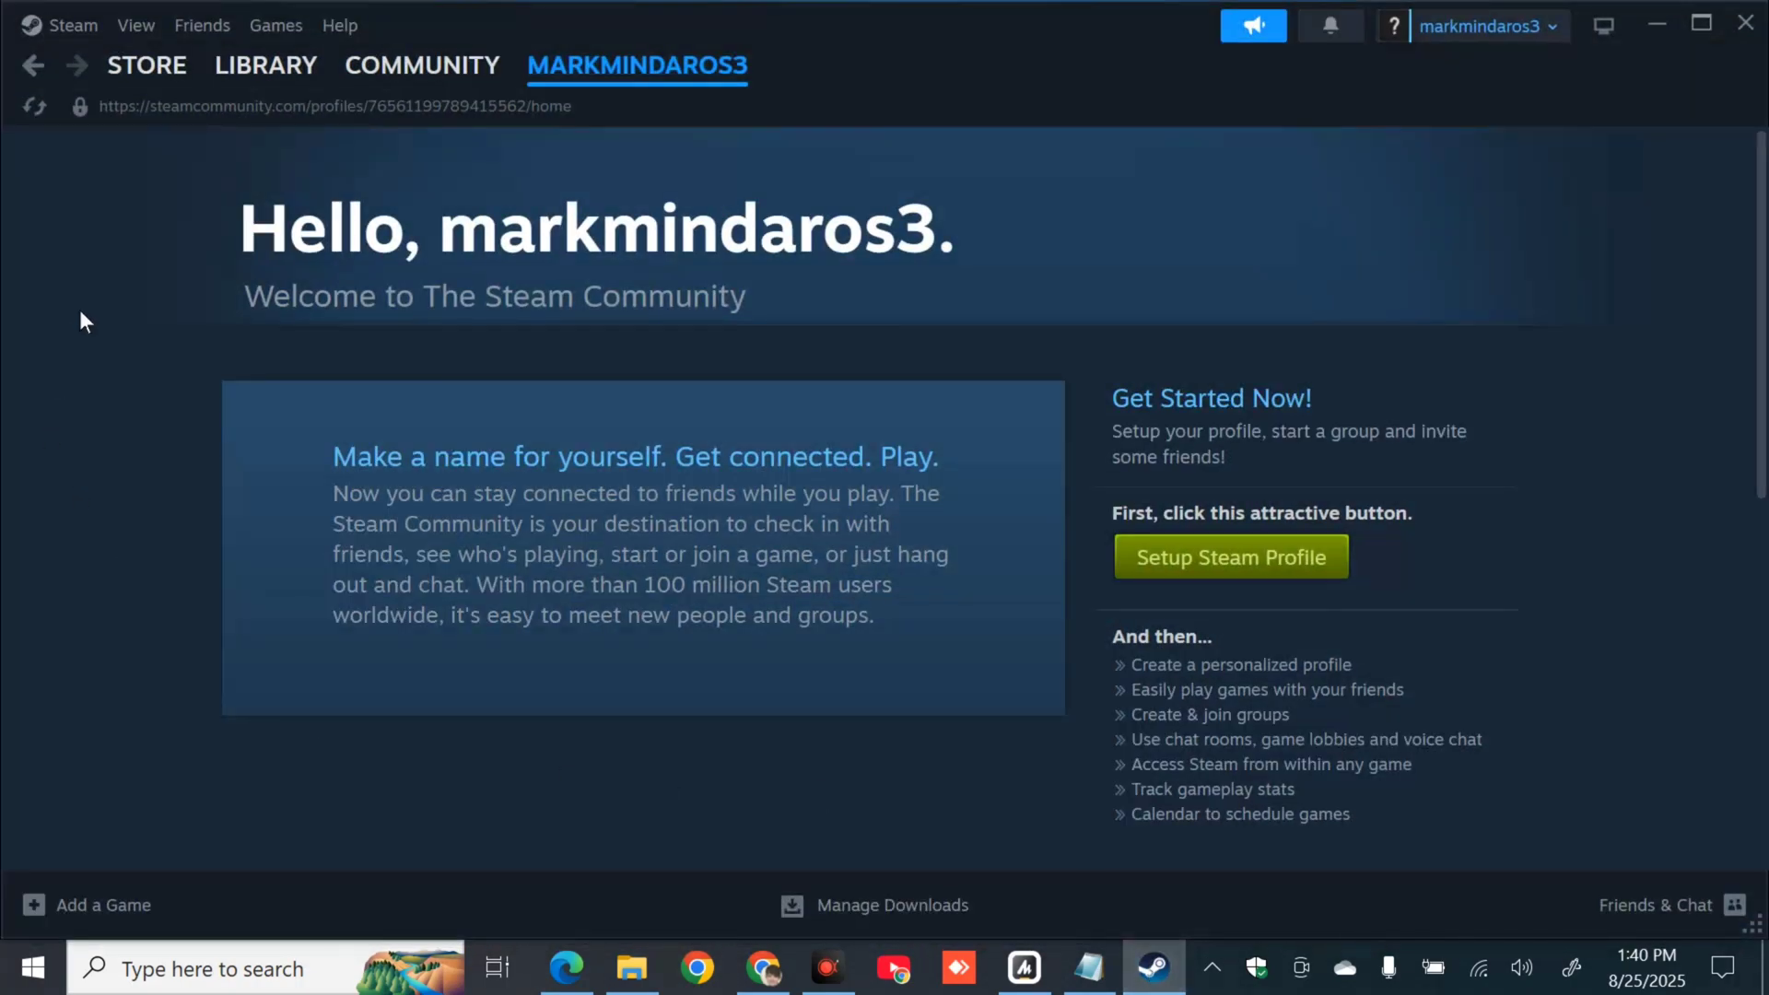
pyautogui.click(61, 26)
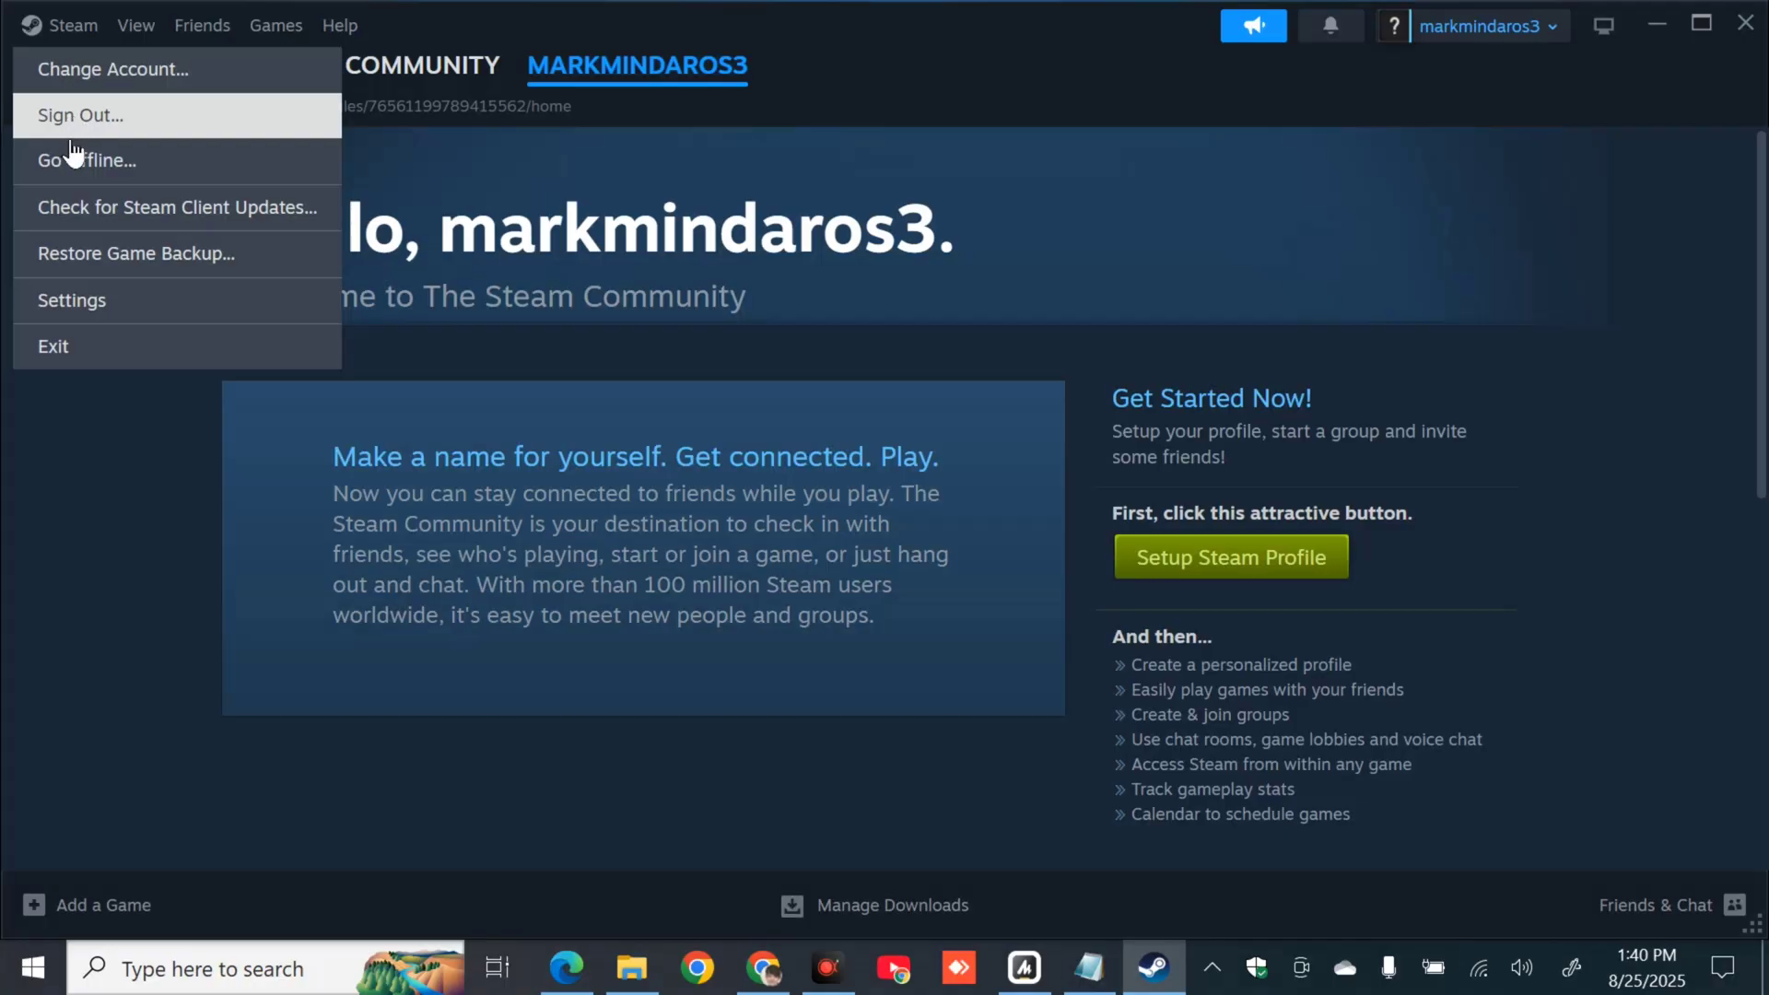
pyautogui.click(74, 302)
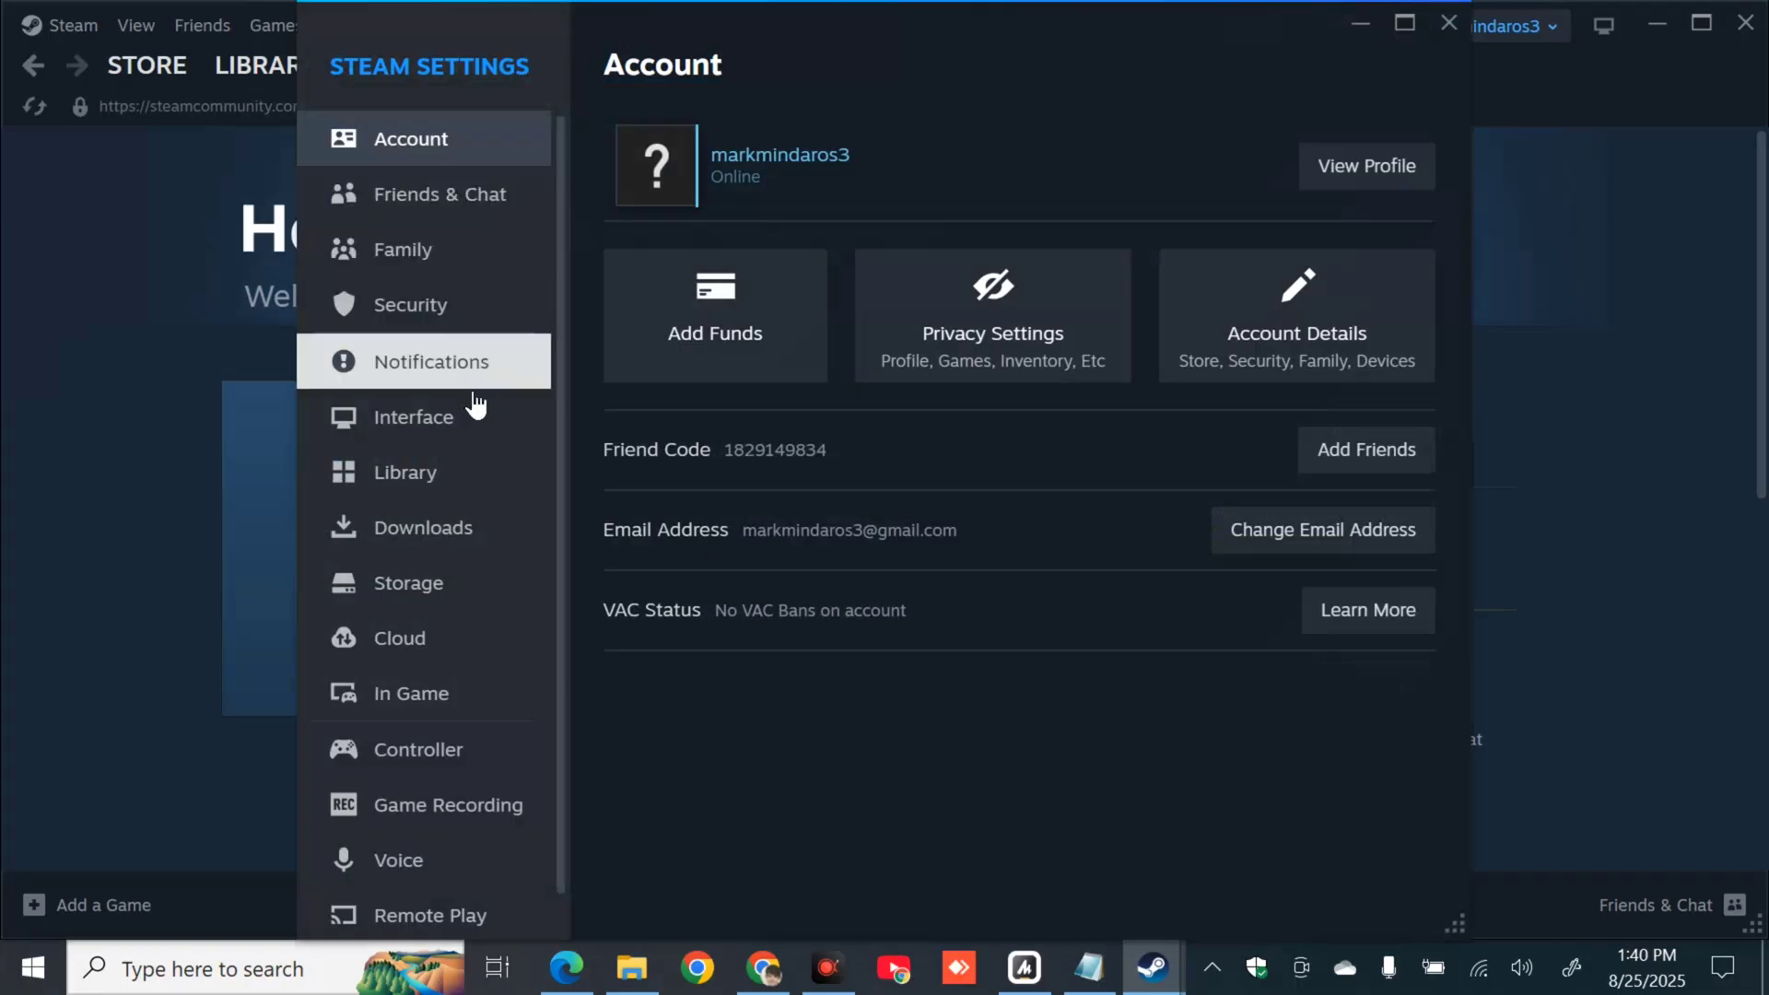
pyautogui.scroll(-1, 479, 486)
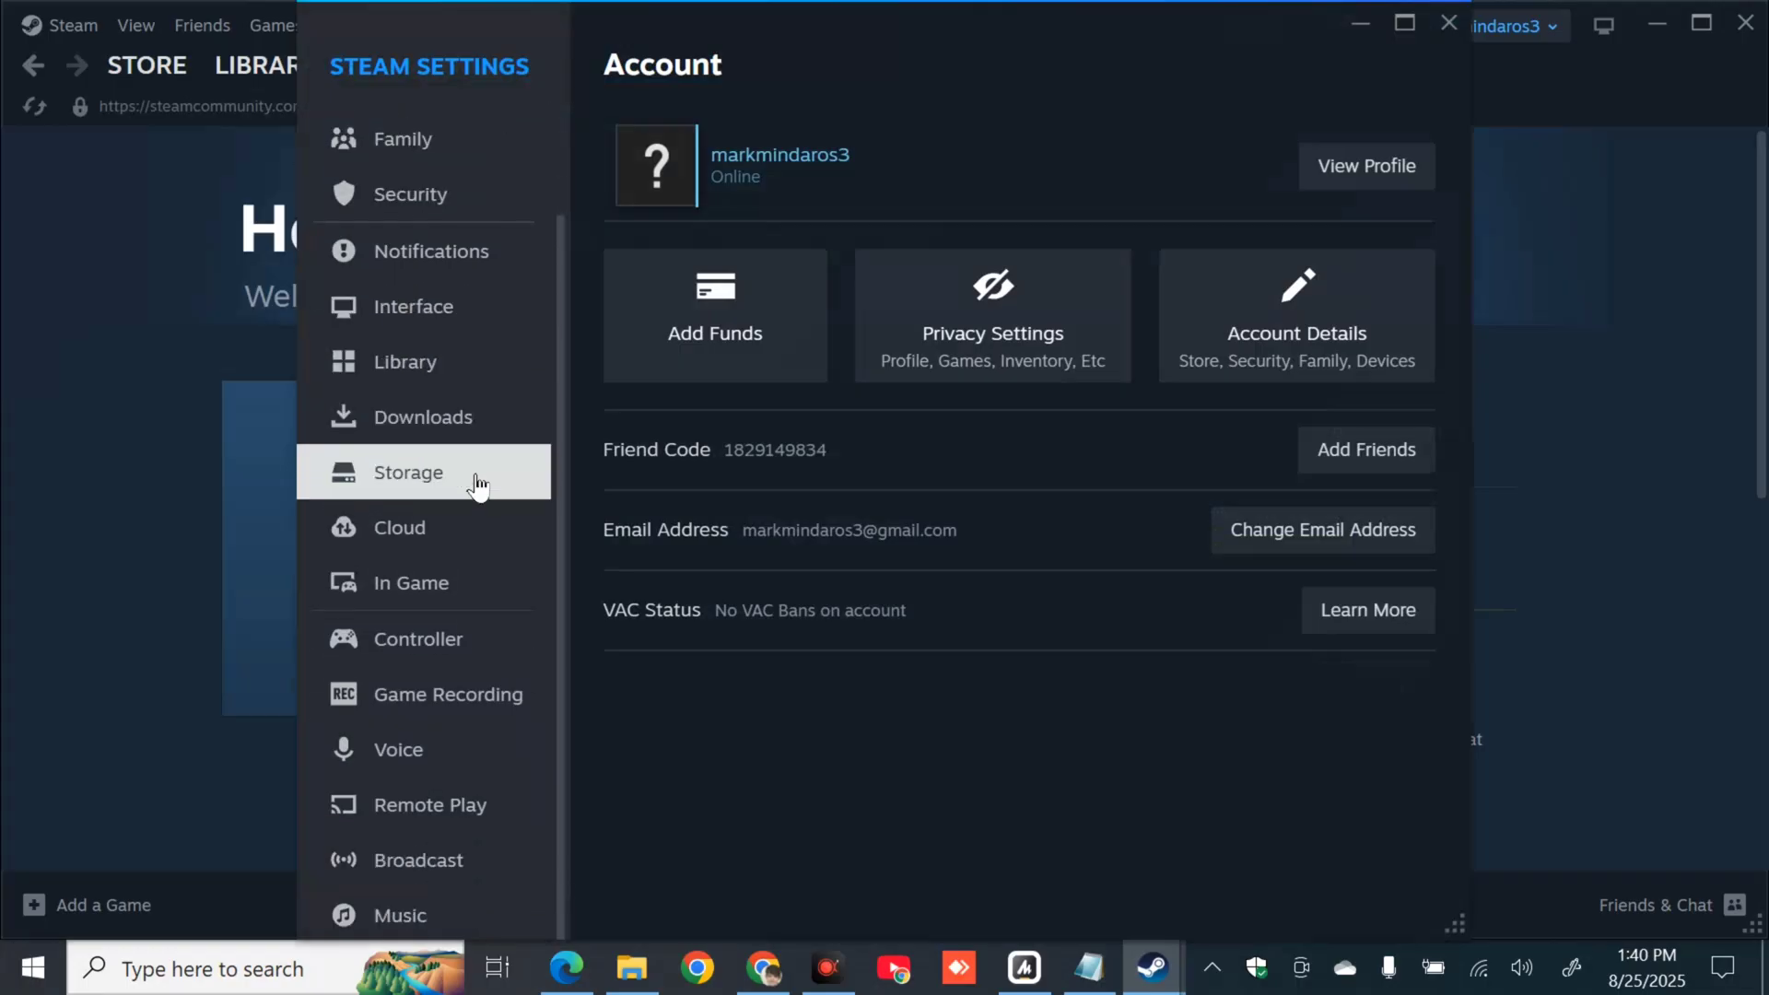
pyautogui.click(460, 862)
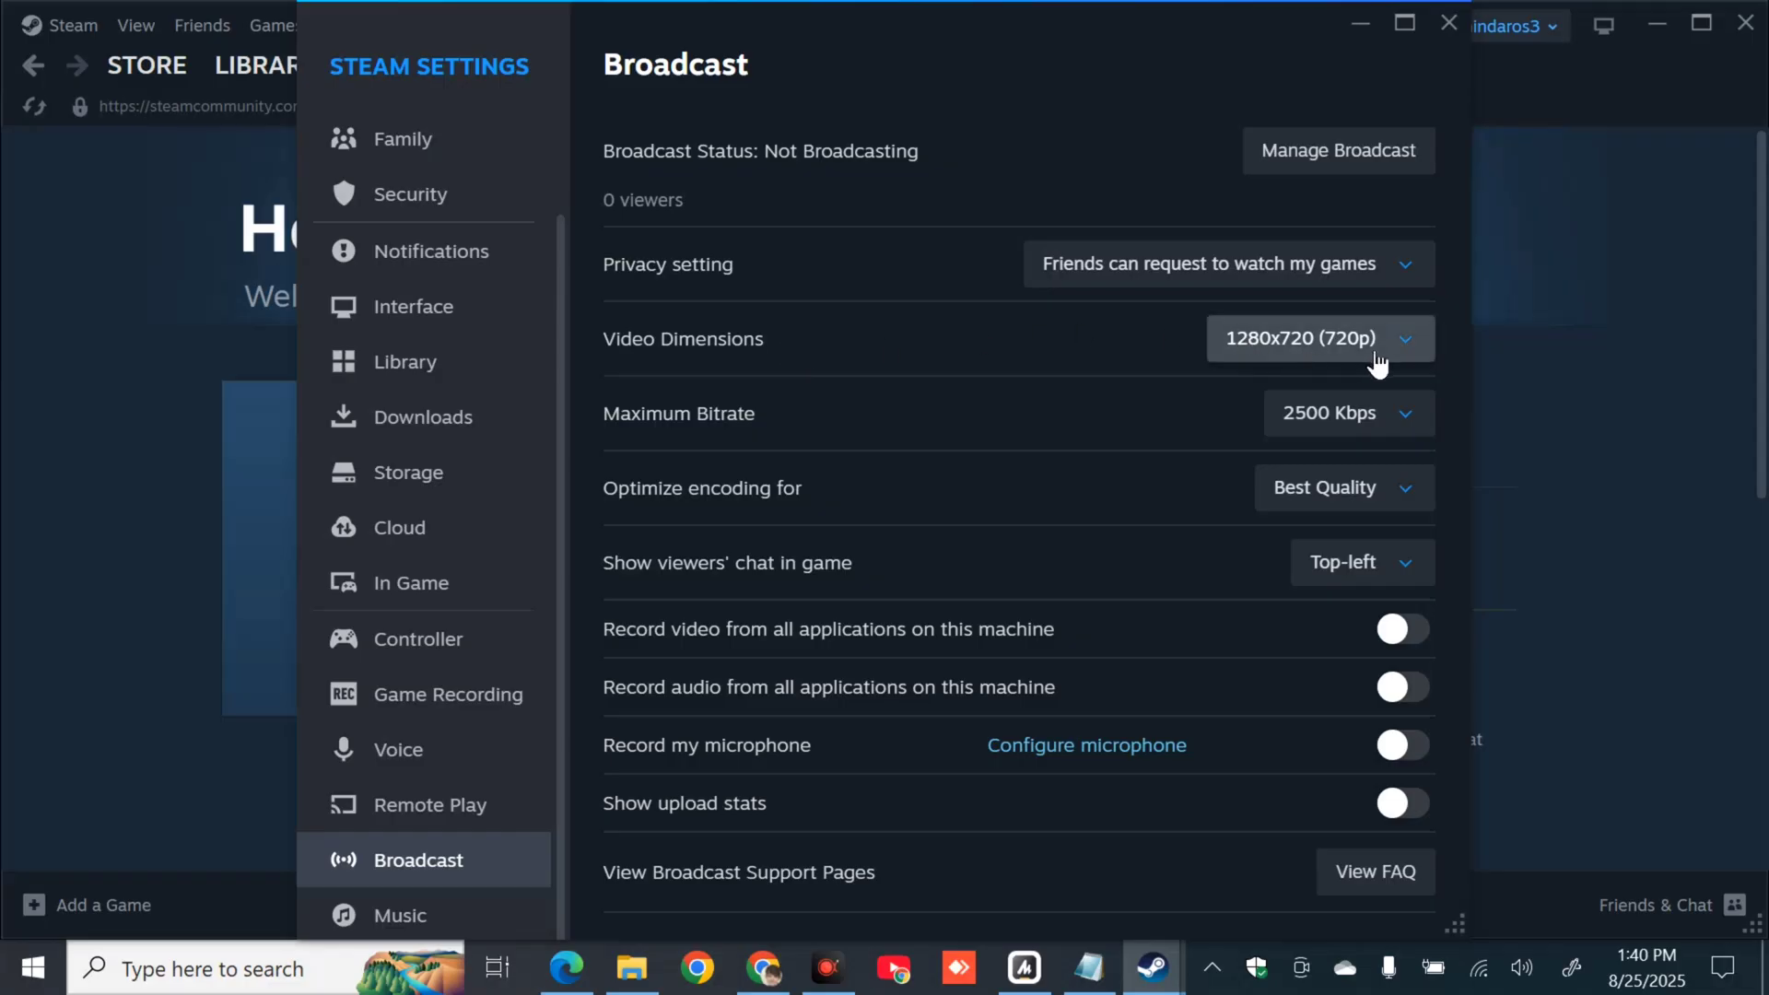
pyautogui.click(1407, 341)
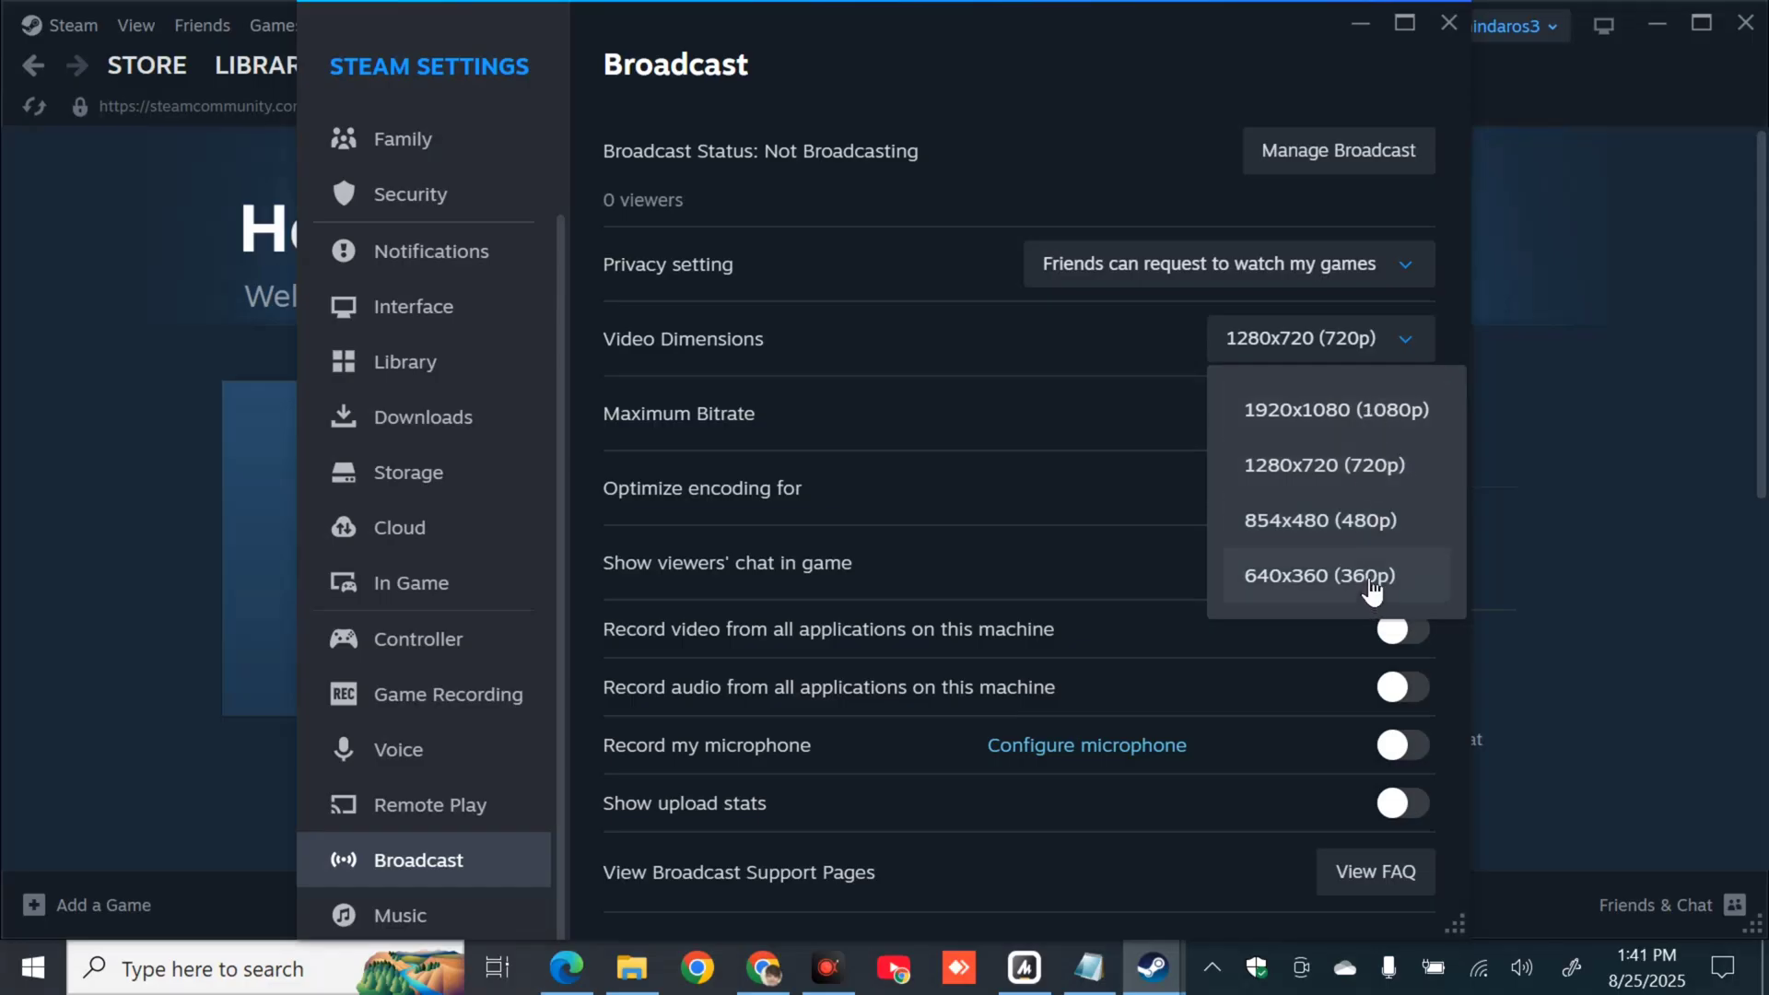
pyautogui.click(1324, 463)
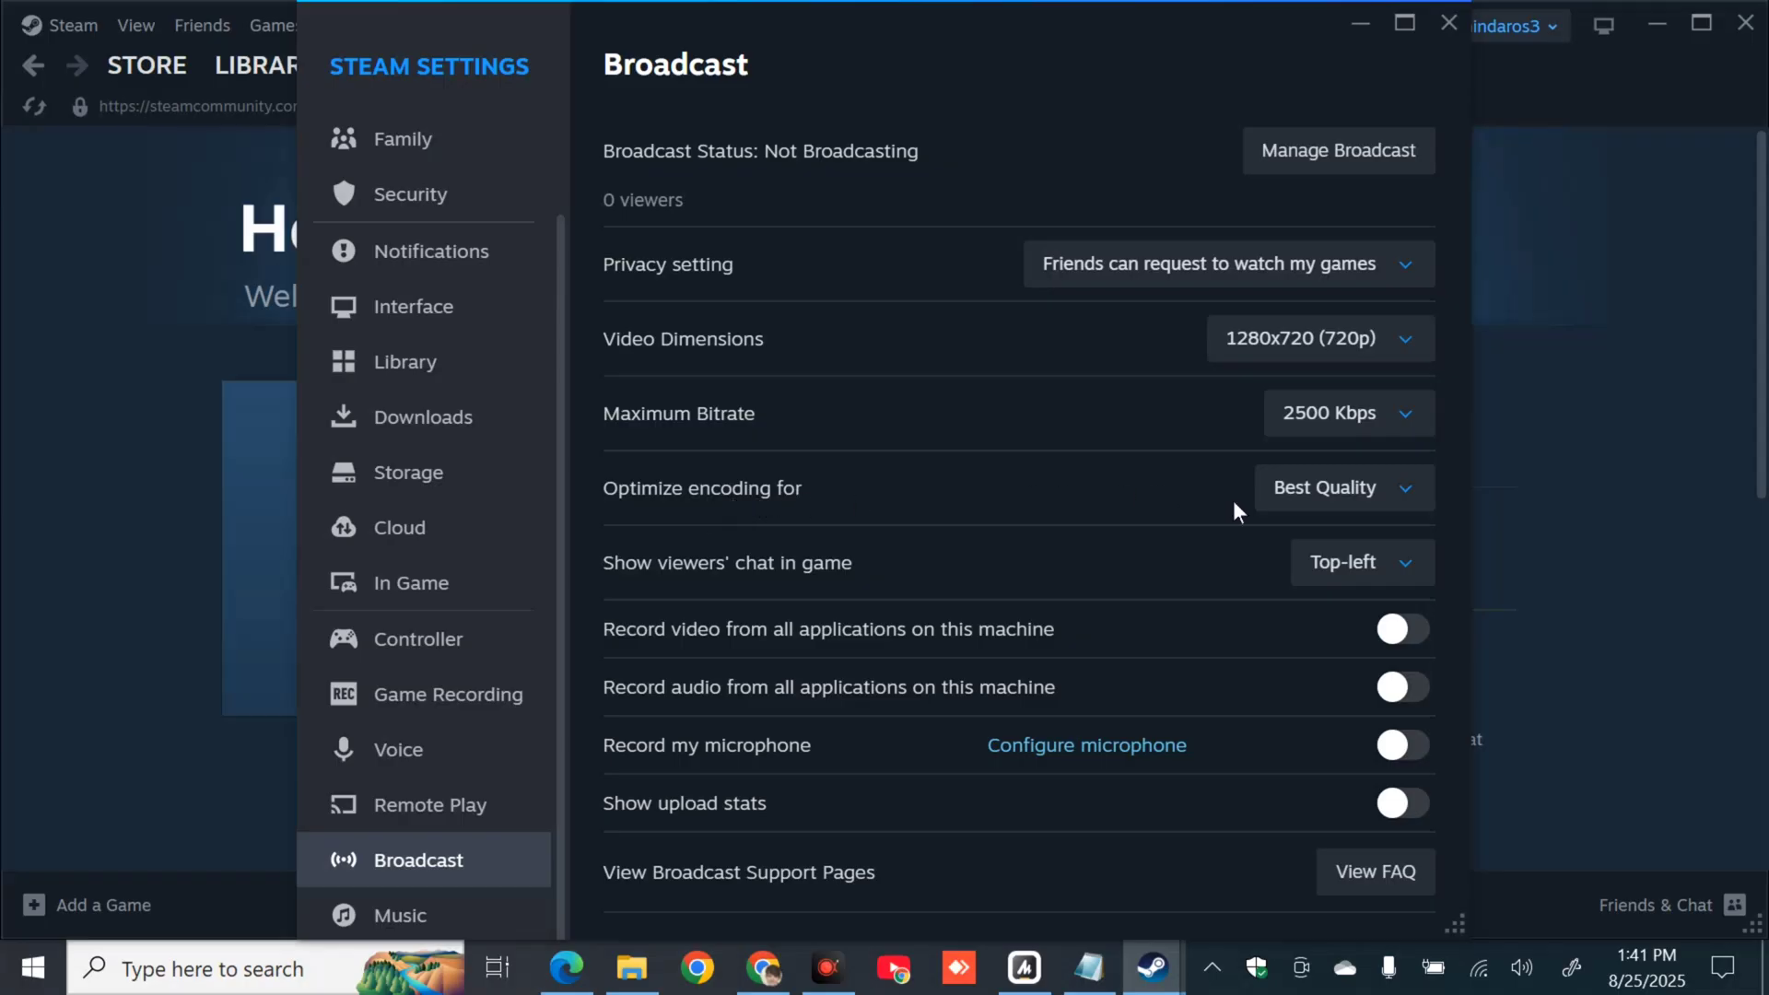
# - Set 'Optimize encoding for' to Best Performance and minimize both Steam windows
pyautogui.click(1407, 490)
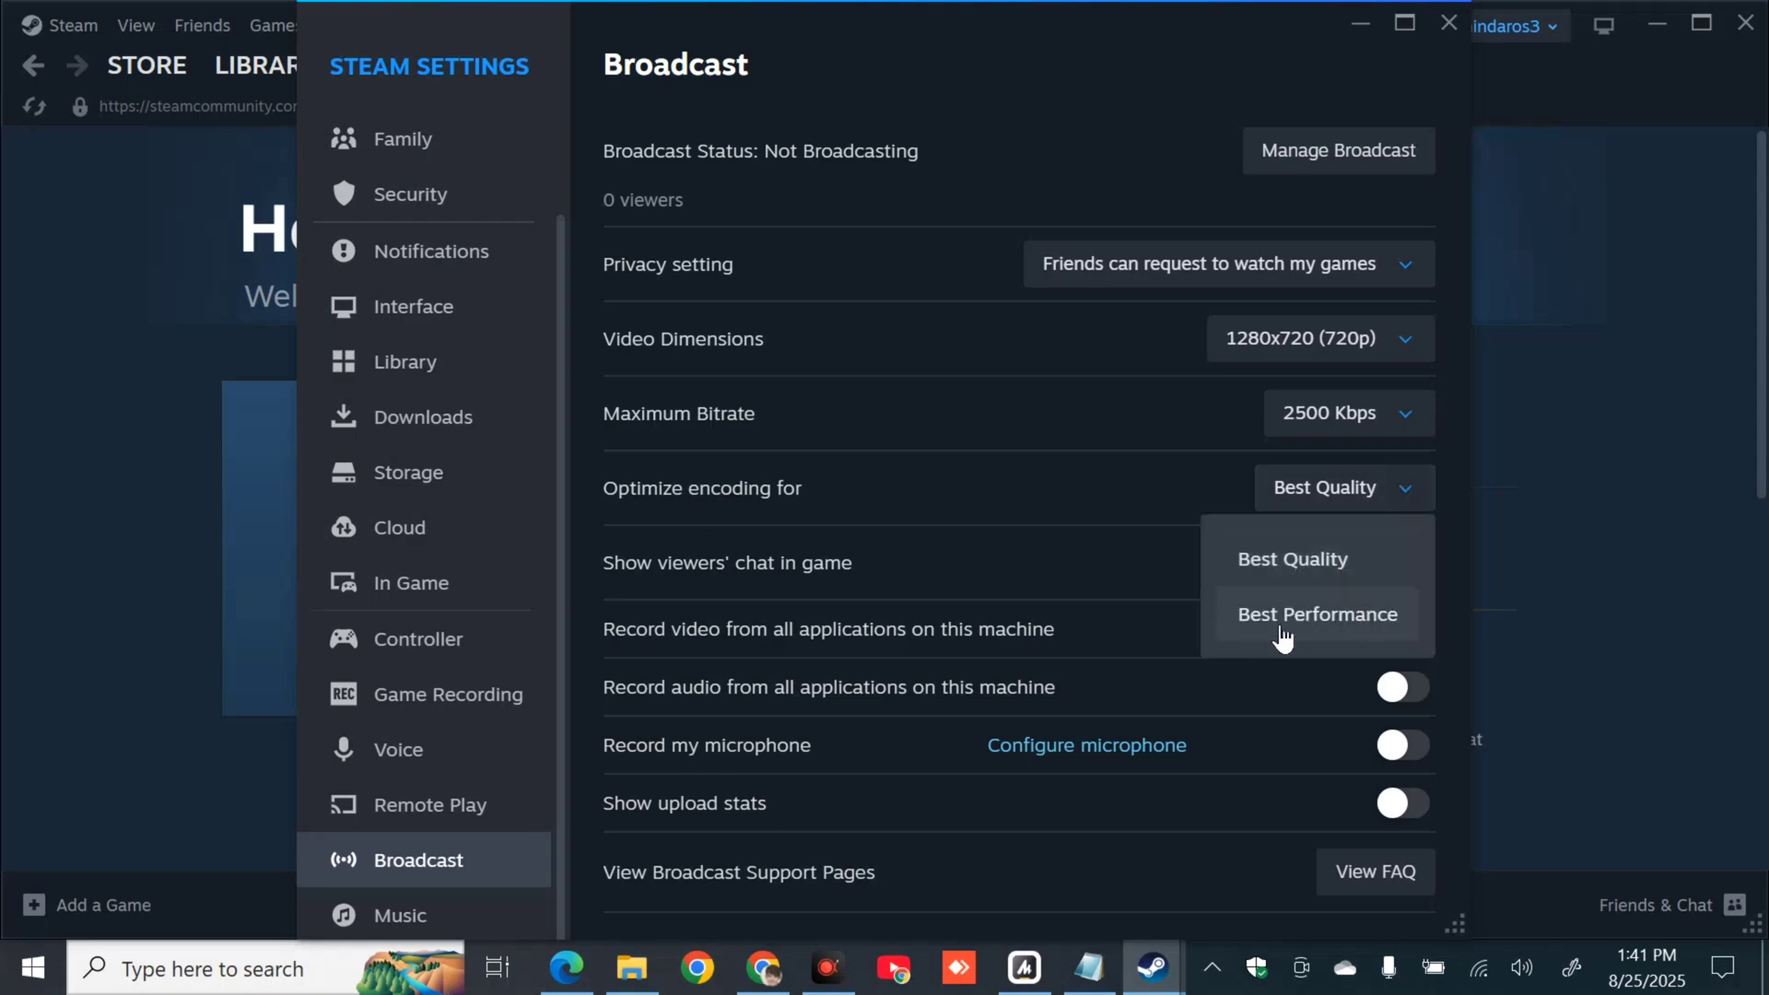
pyautogui.click(1344, 628)
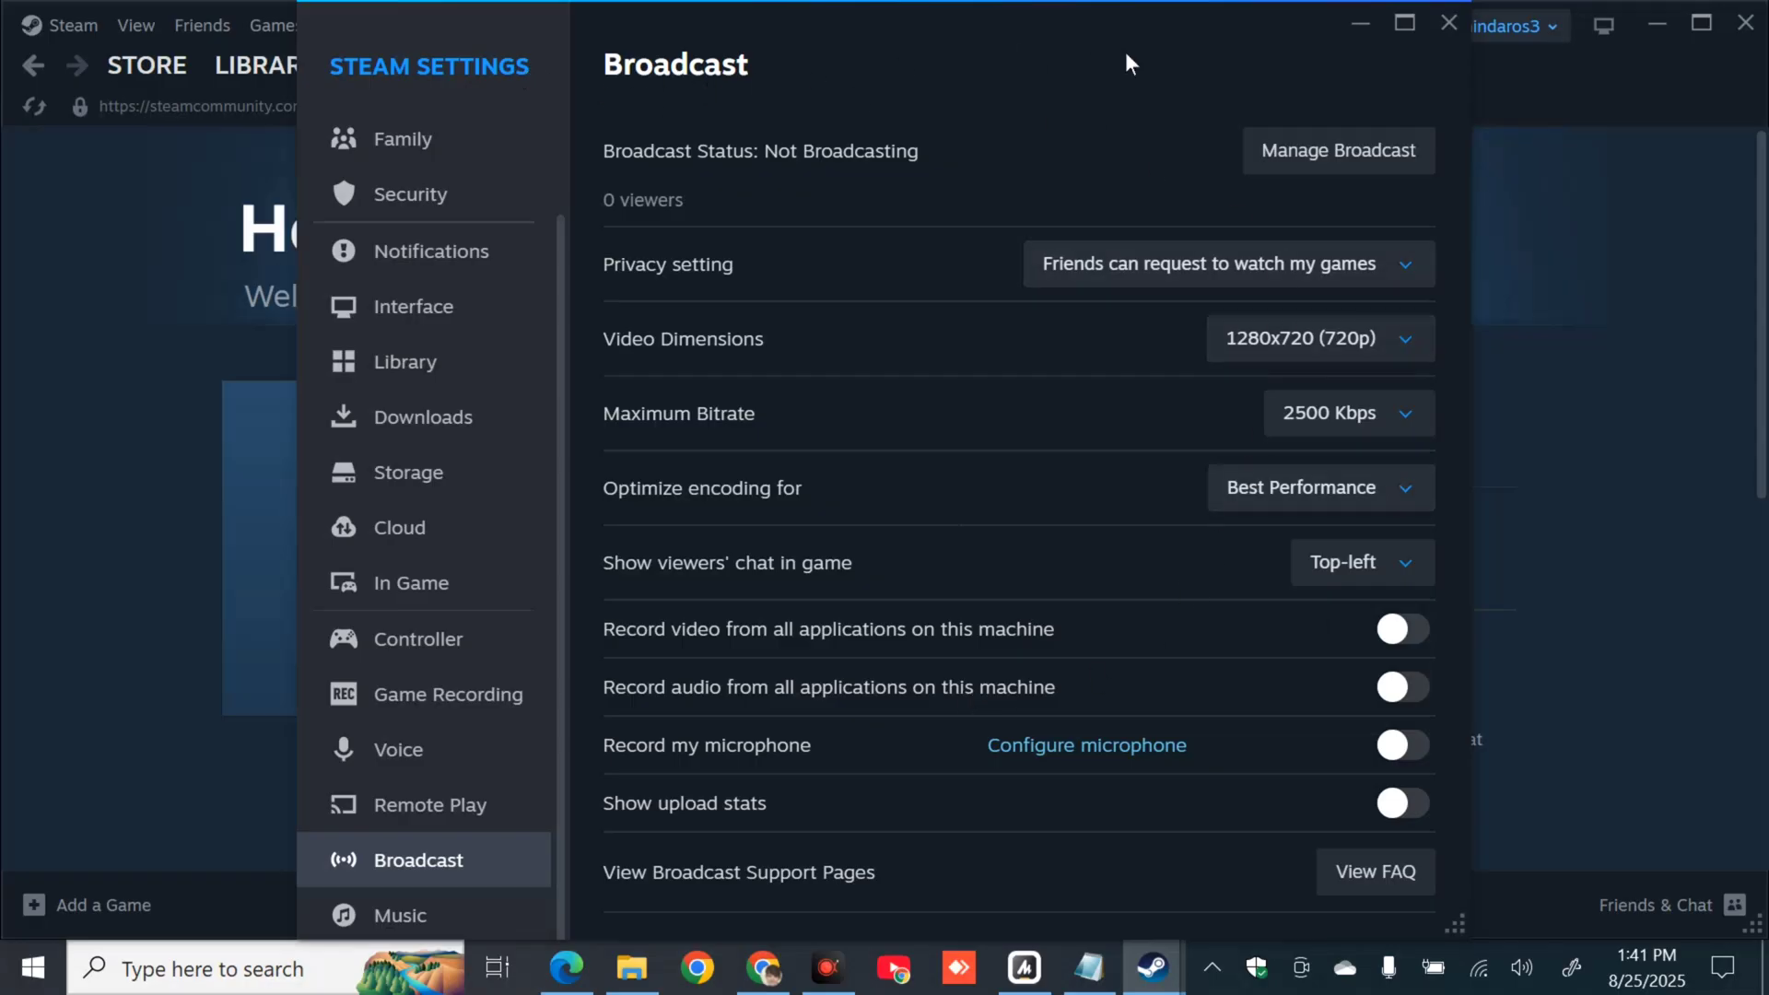
pyautogui.click(1360, 27)
pyautogui.click(1649, 14)
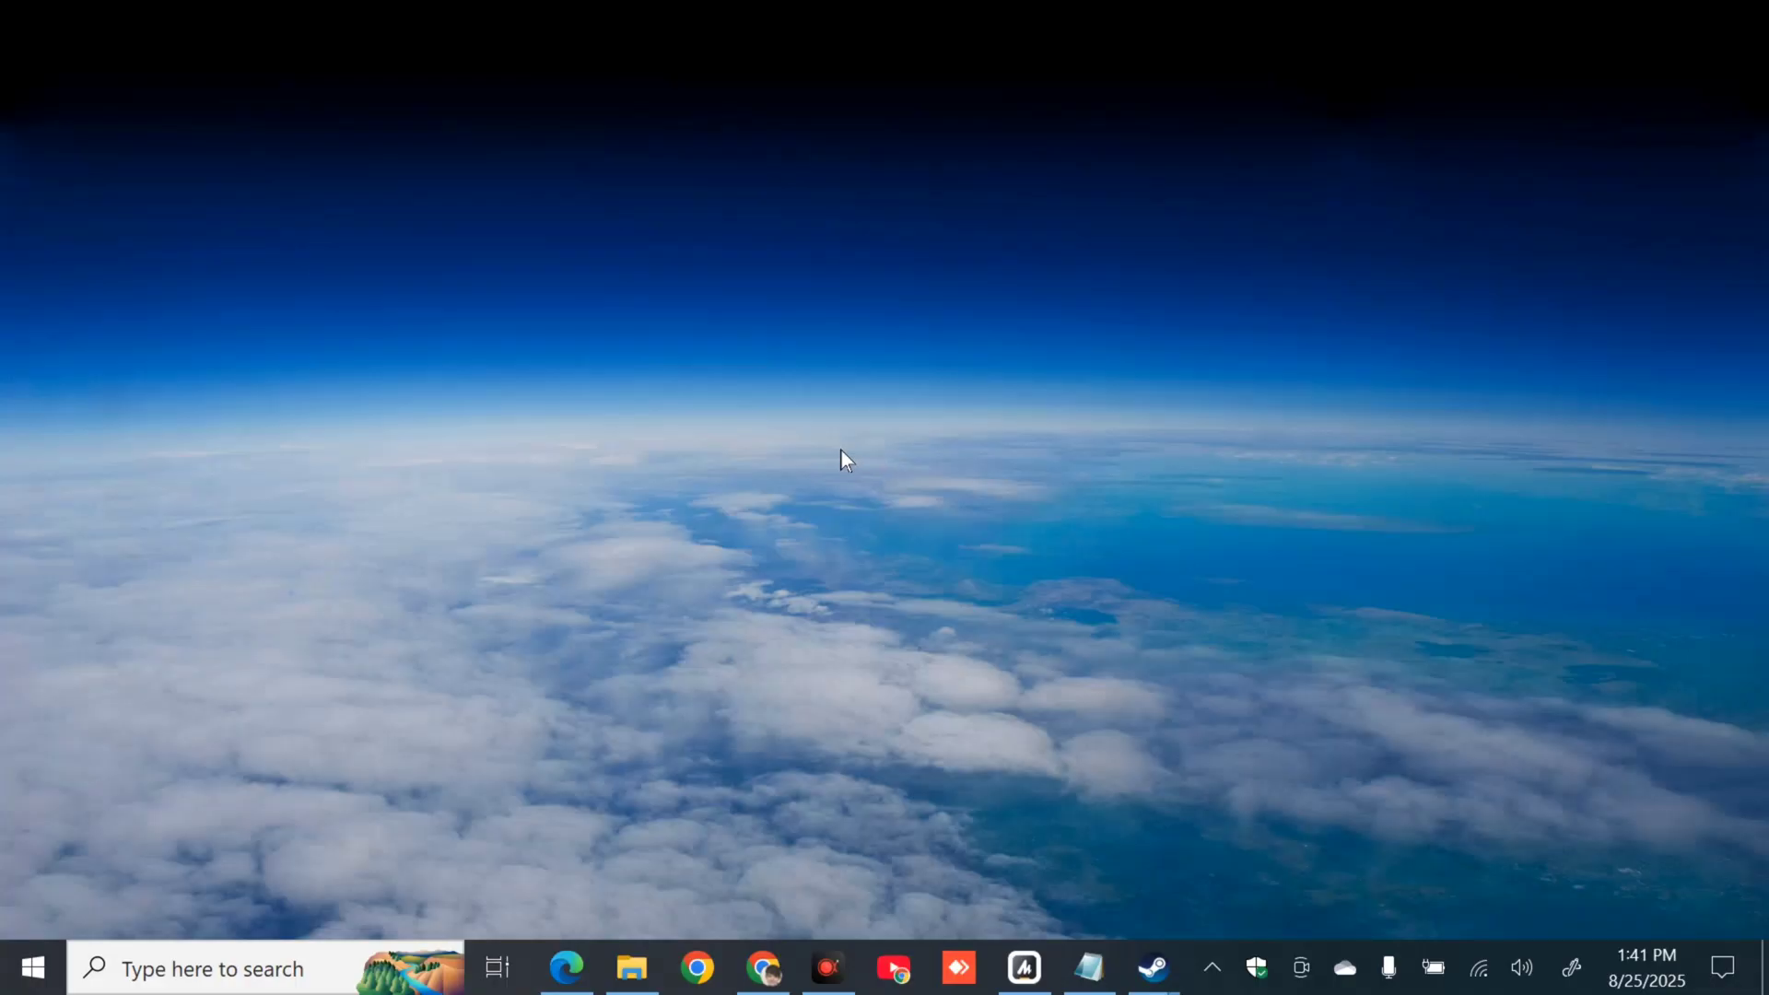
# - Open Windows Settings with Win+I and go to the Network & Internet Proxy page
pyautogui.press('super+i')
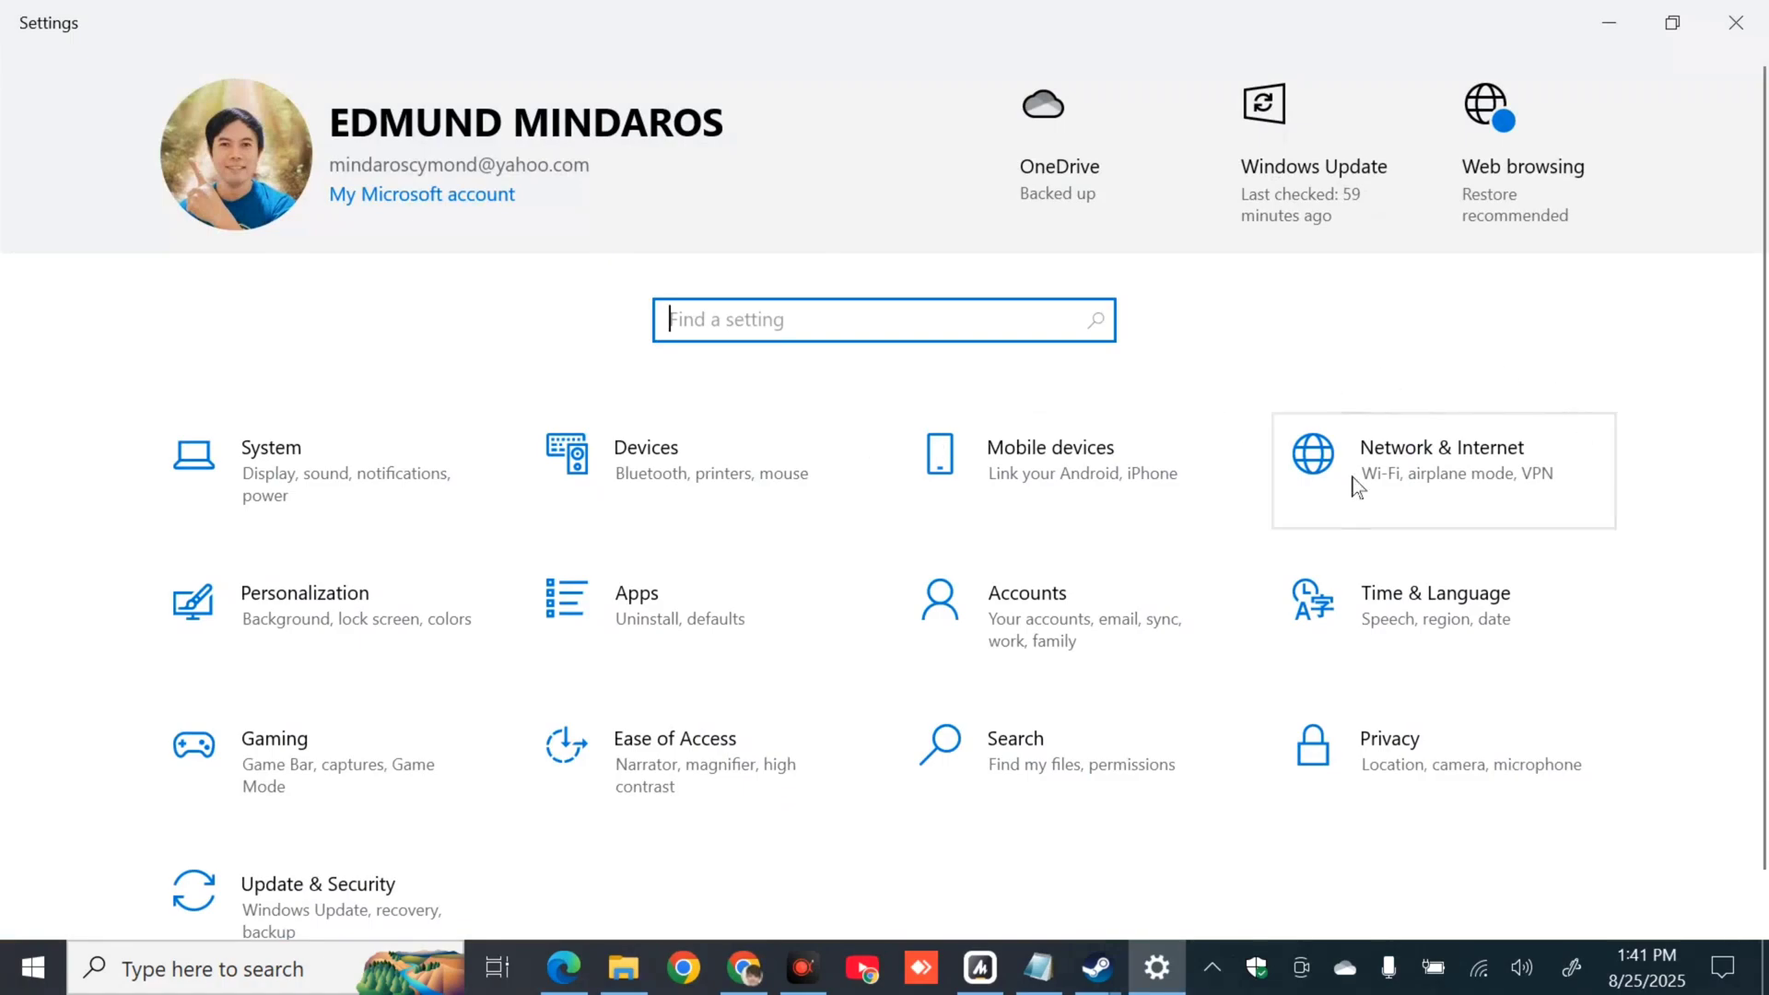
pyautogui.click(1436, 462)
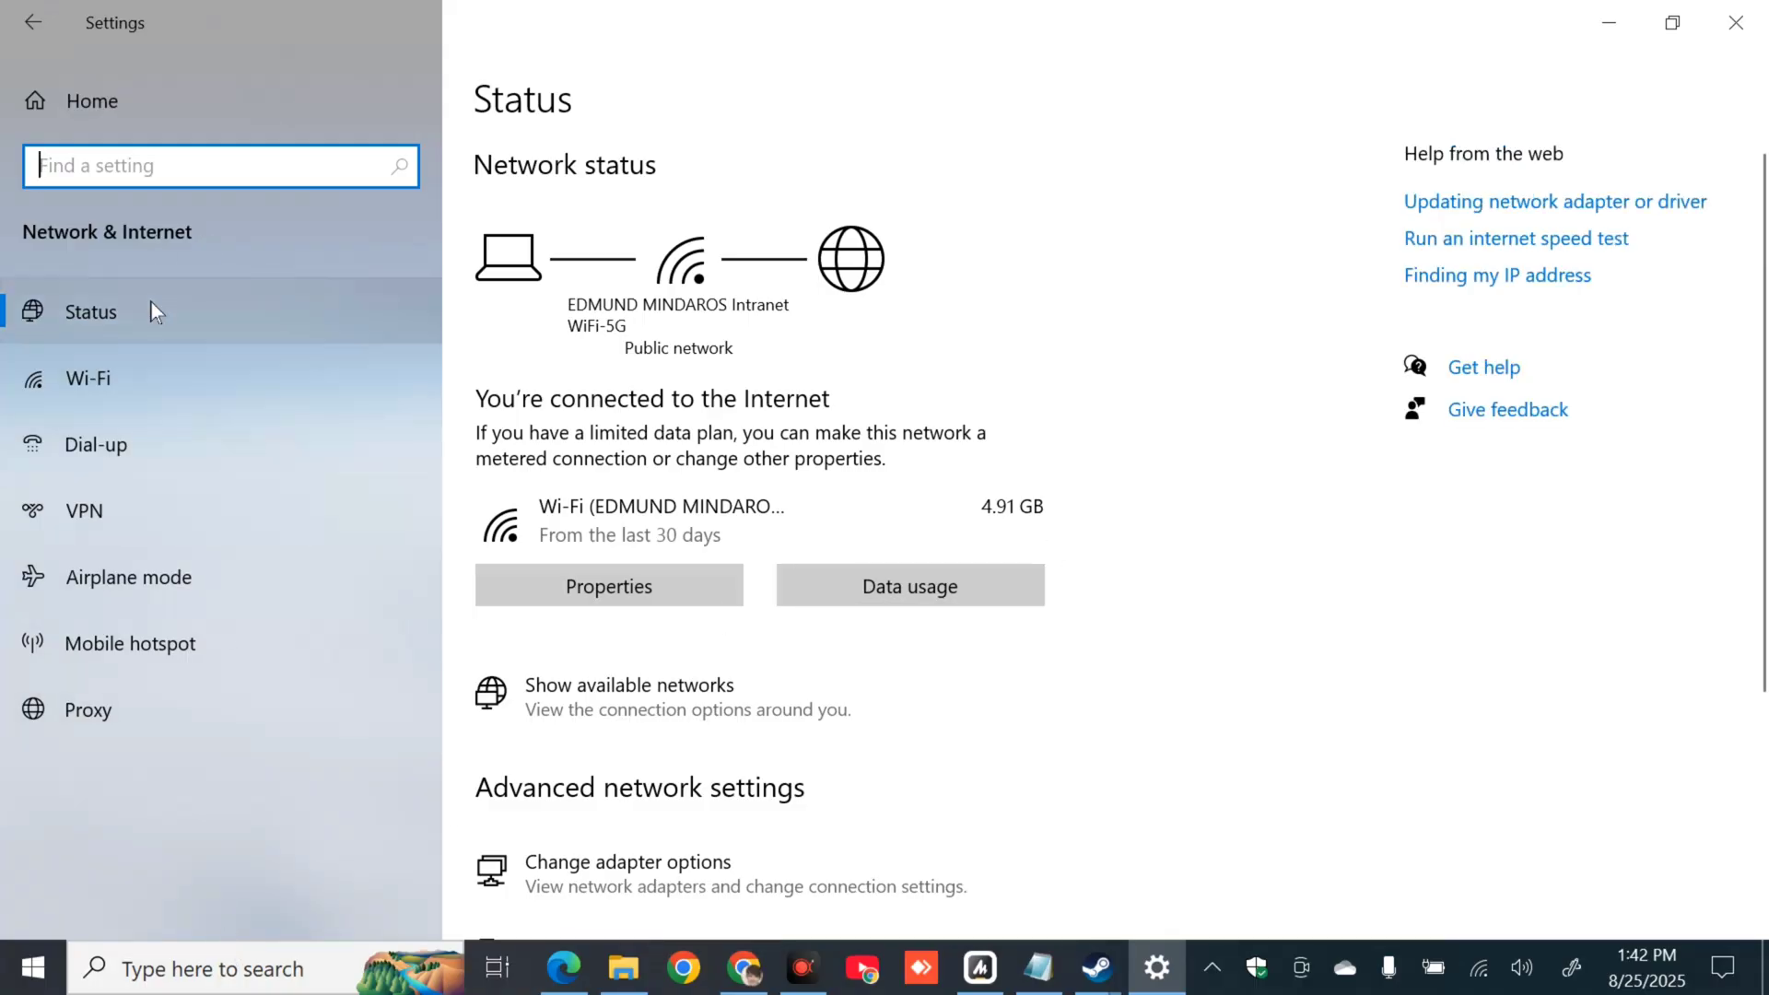
pyautogui.click(90, 711)
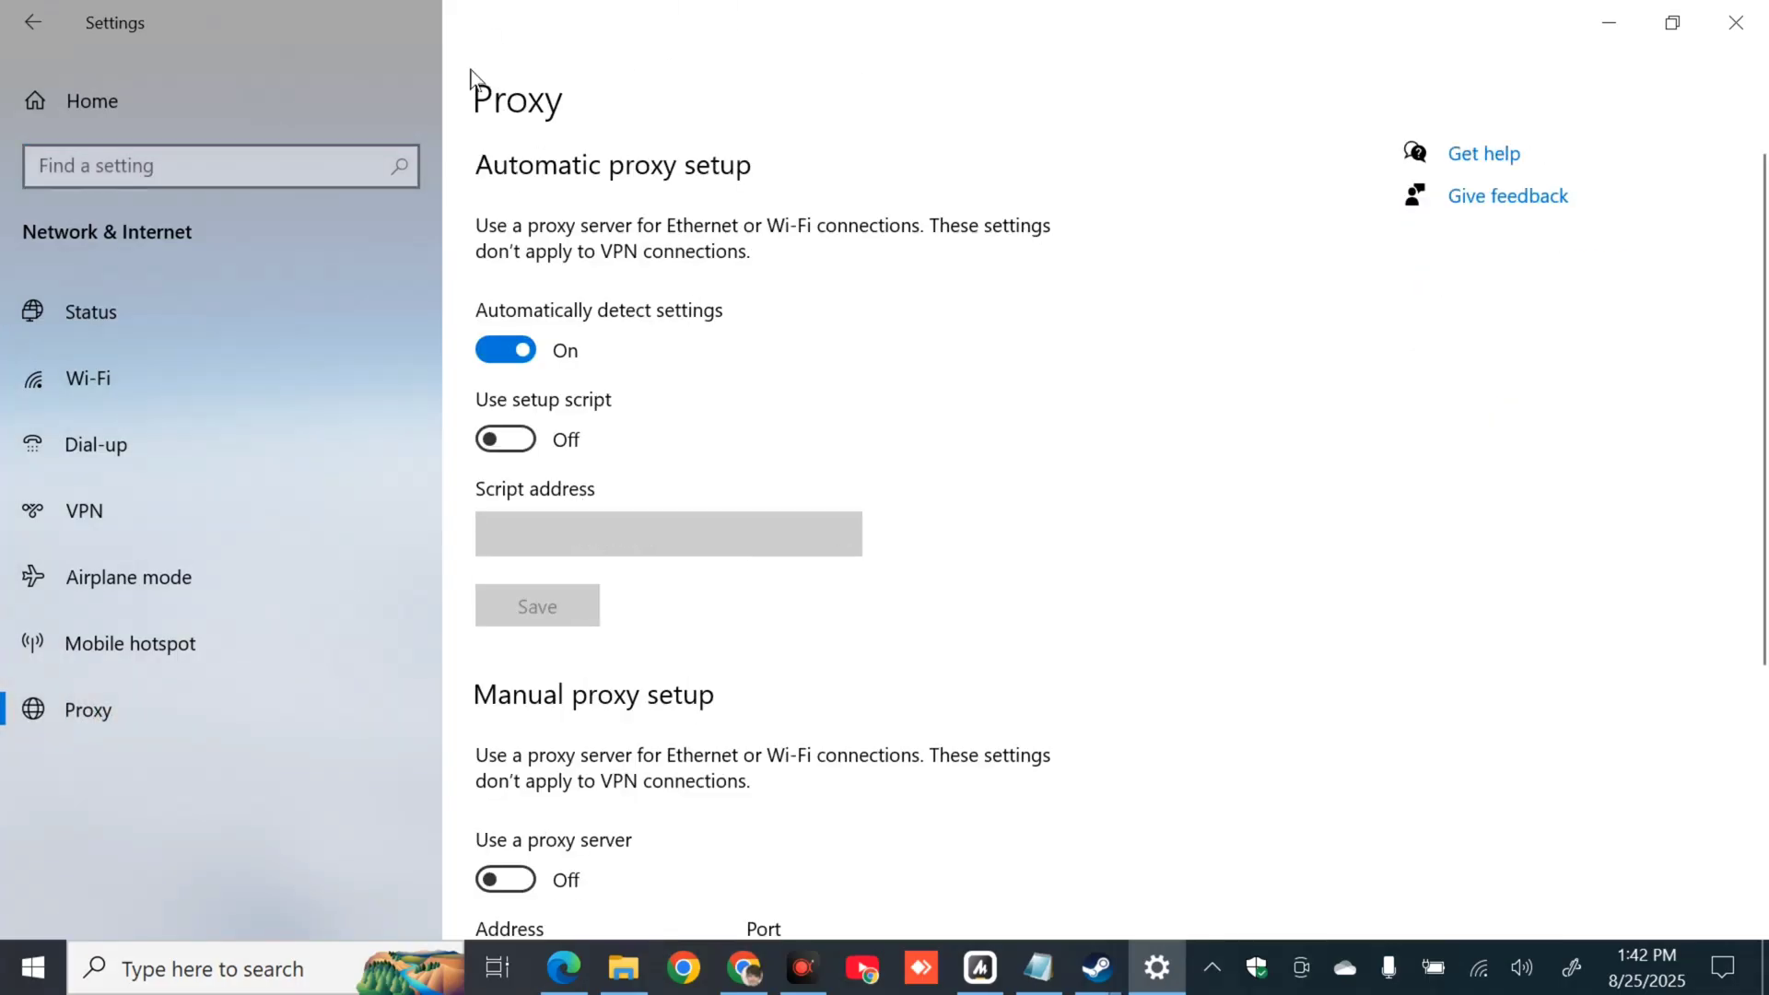
# - Toggle 'Use a proxy server' on and back off, then close Windows Settings
pyautogui.scroll(-3, 1249, 461)
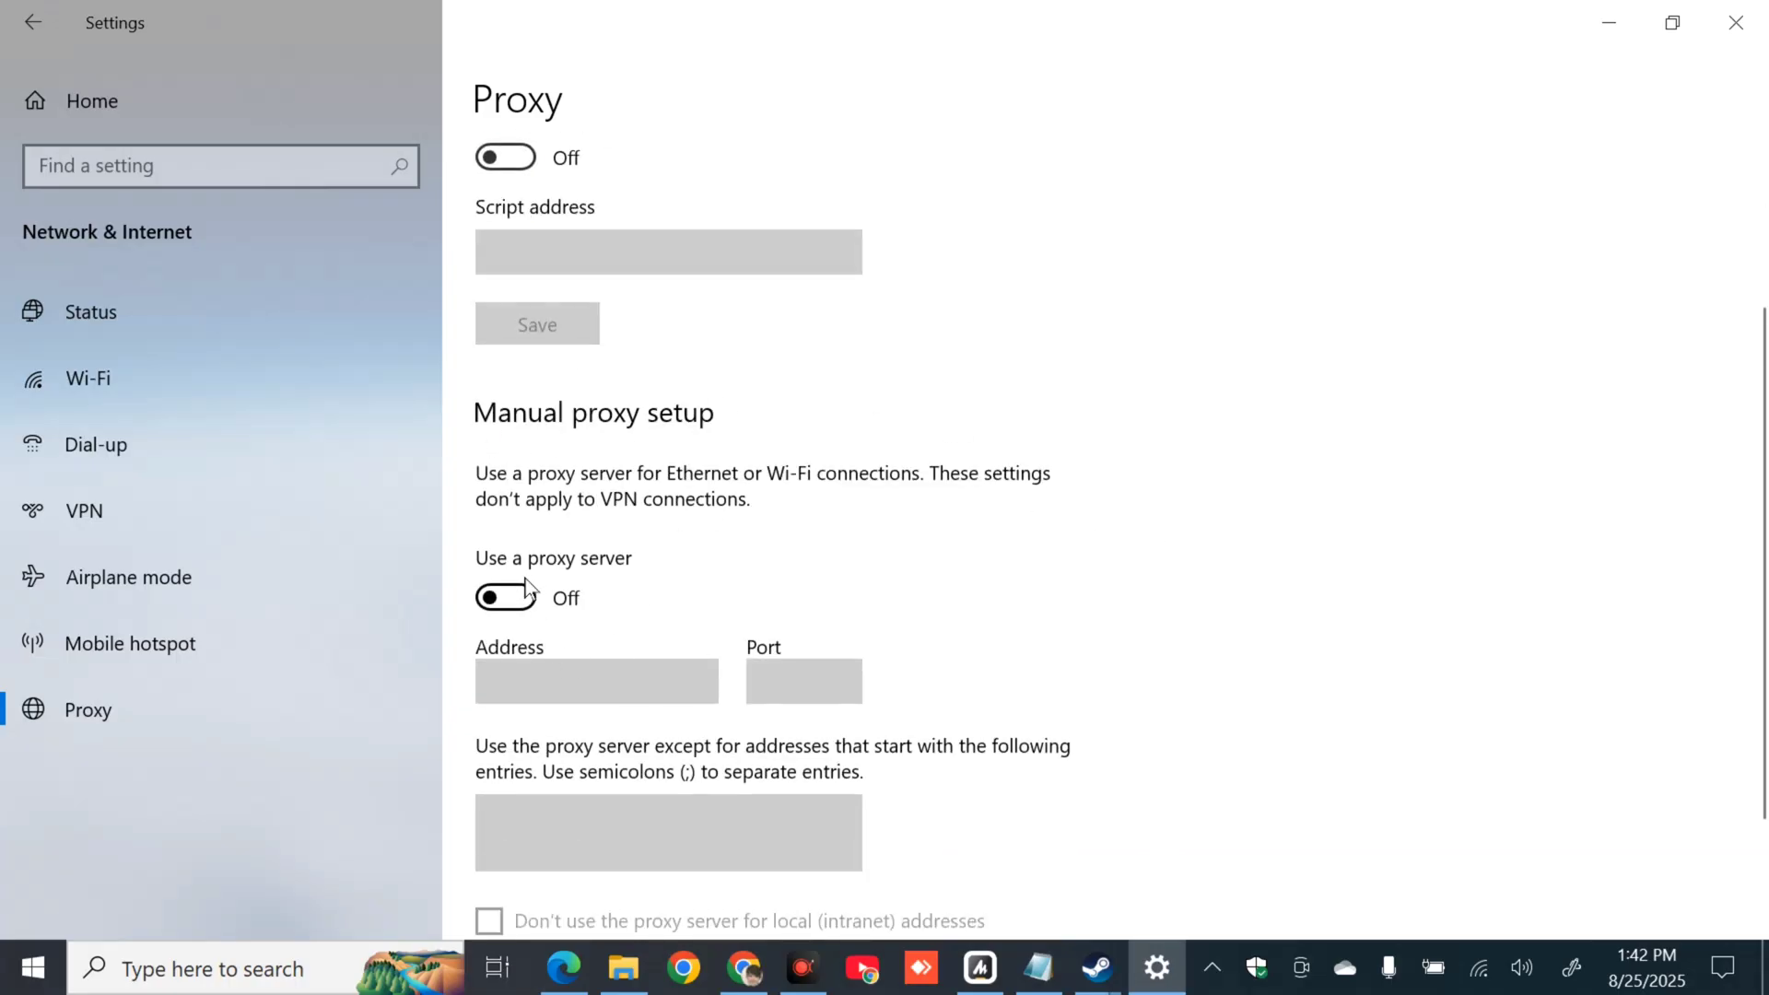
pyautogui.click(516, 601)
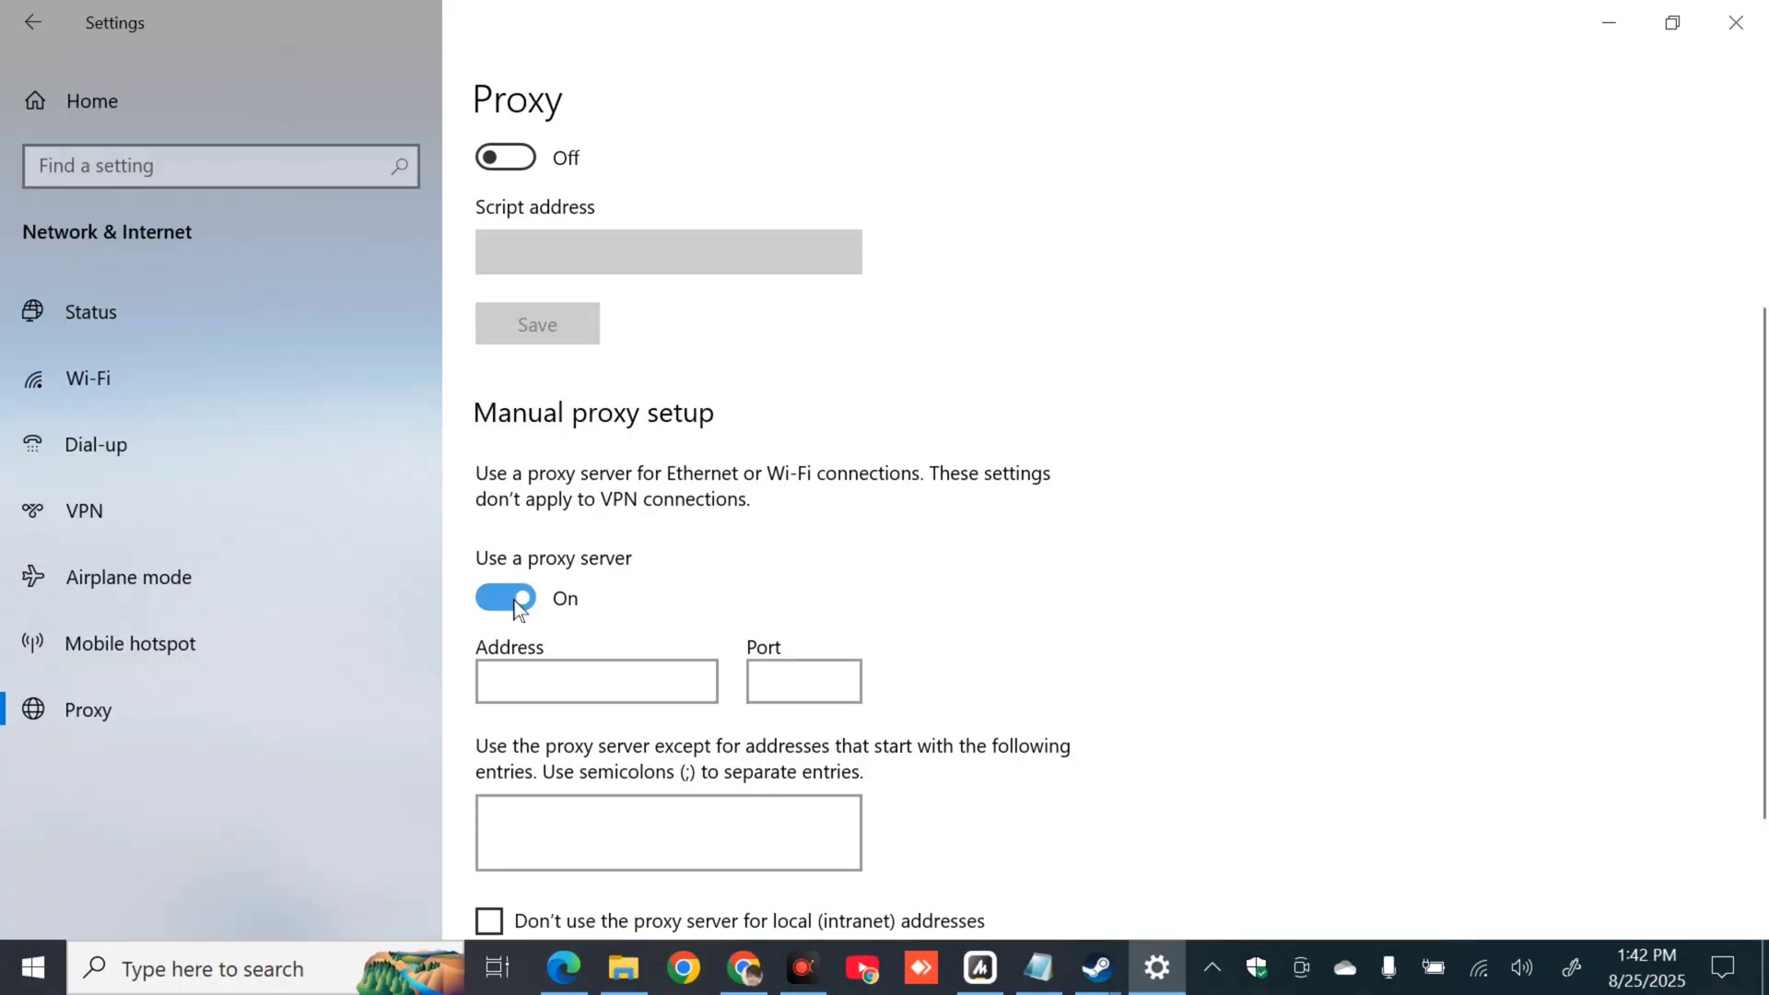
pyautogui.click(518, 606)
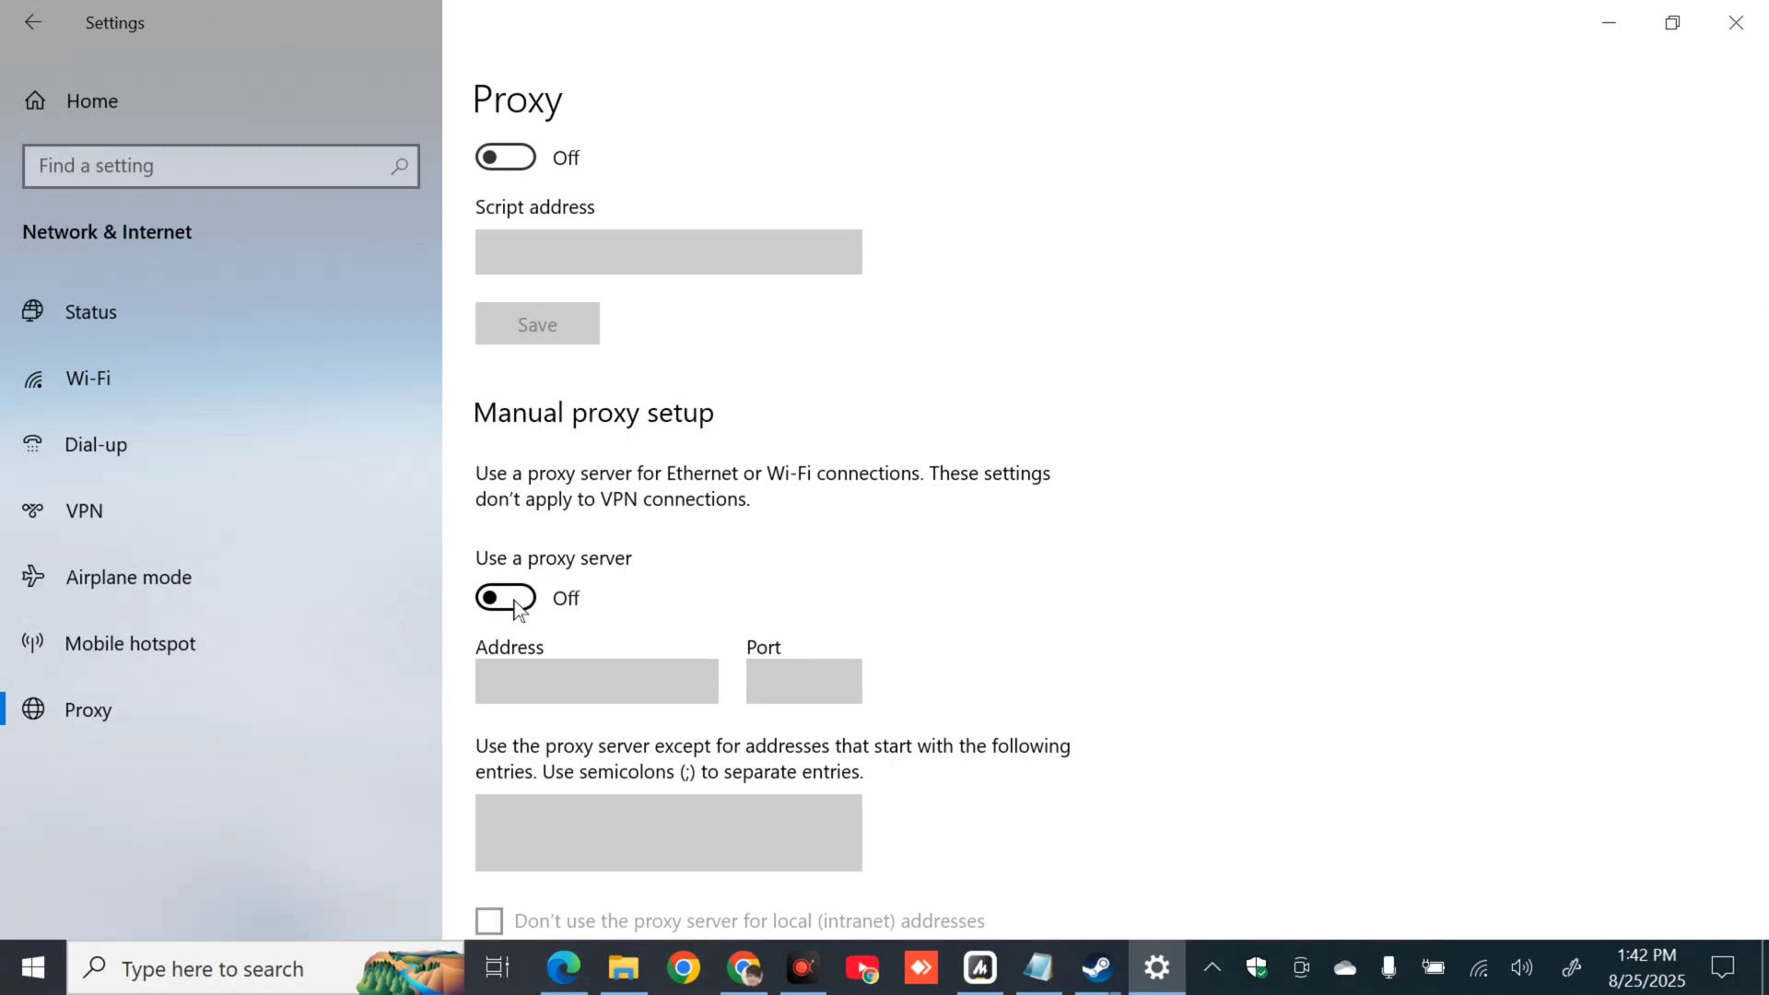
pyautogui.click(1735, 22)
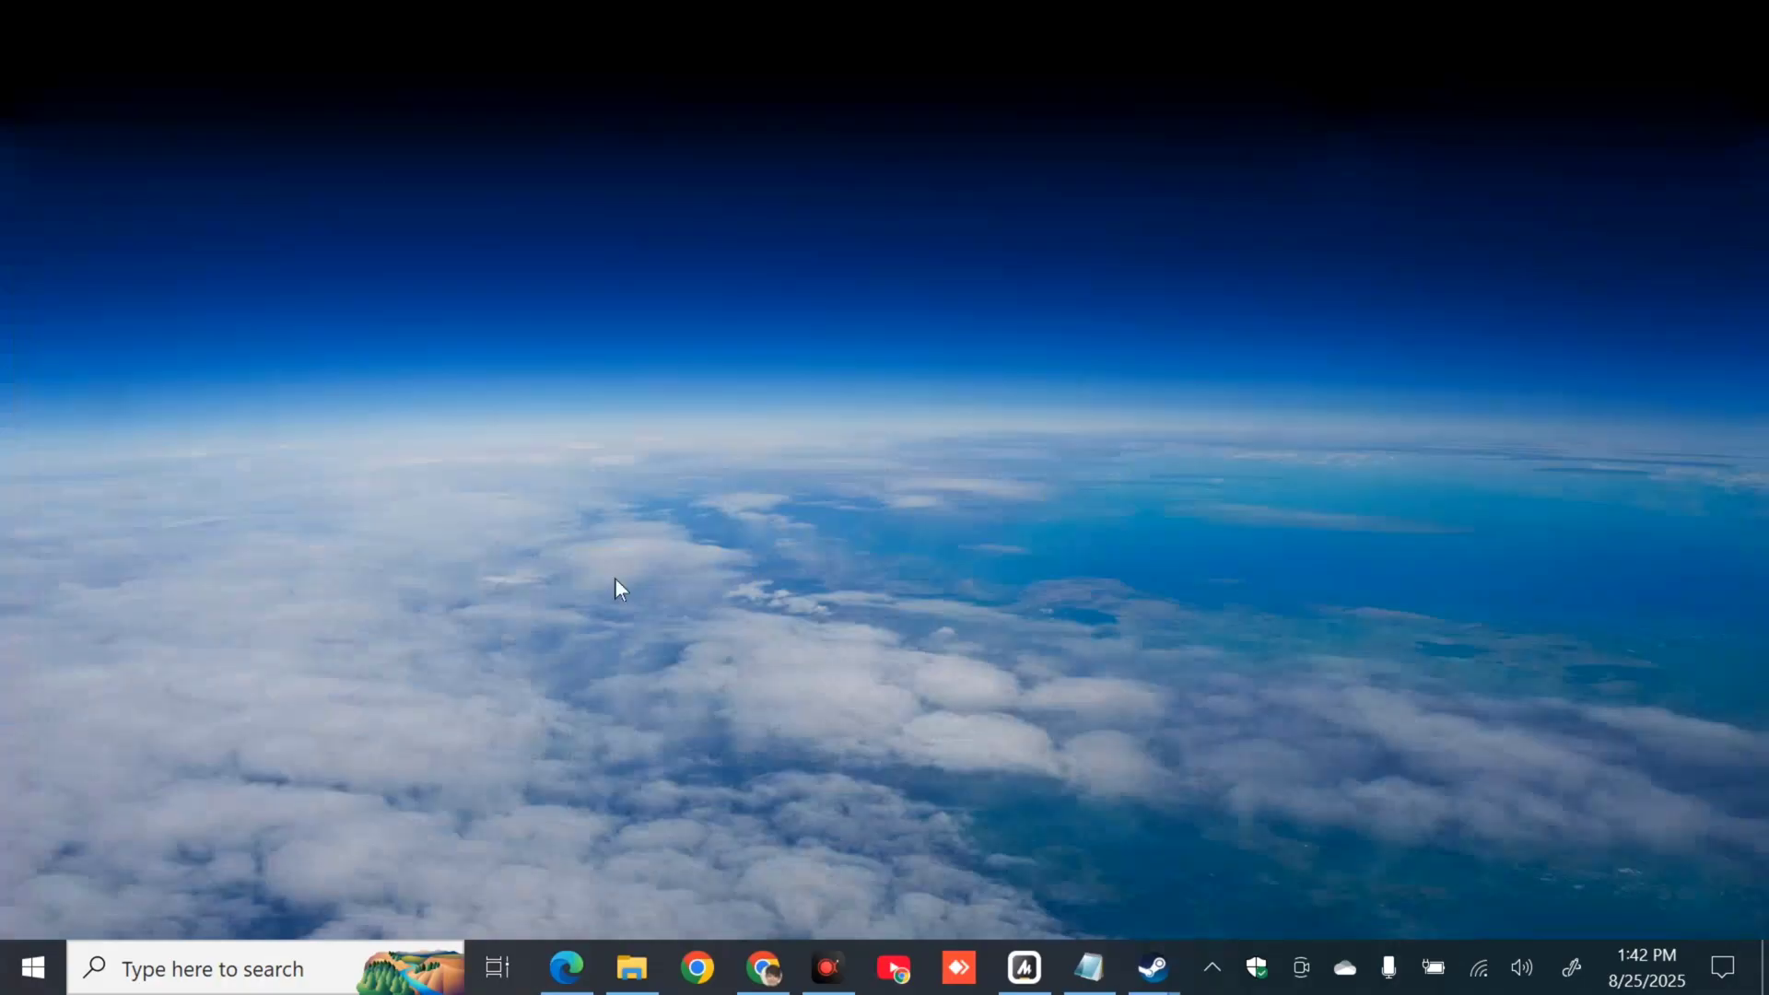
# - Restart the PC from the Start menu's power options
pyautogui.click(34, 967)
pyautogui.click(35, 905)
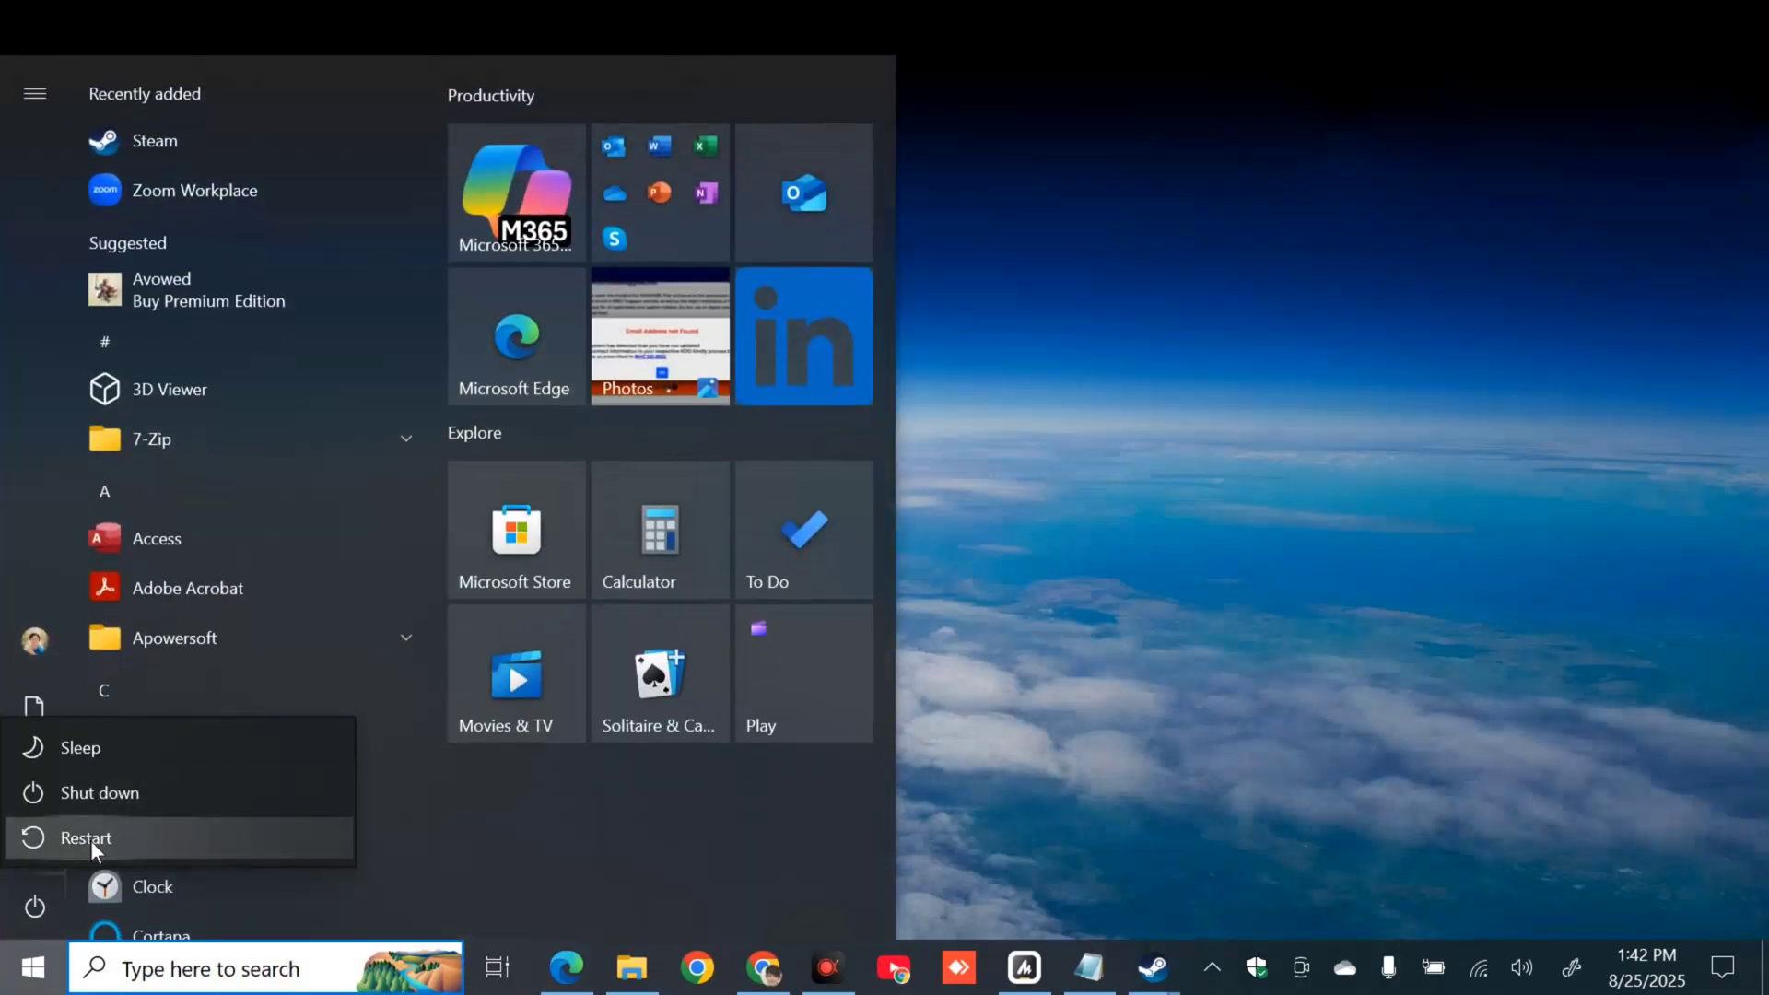
pyautogui.click(1362, 528)
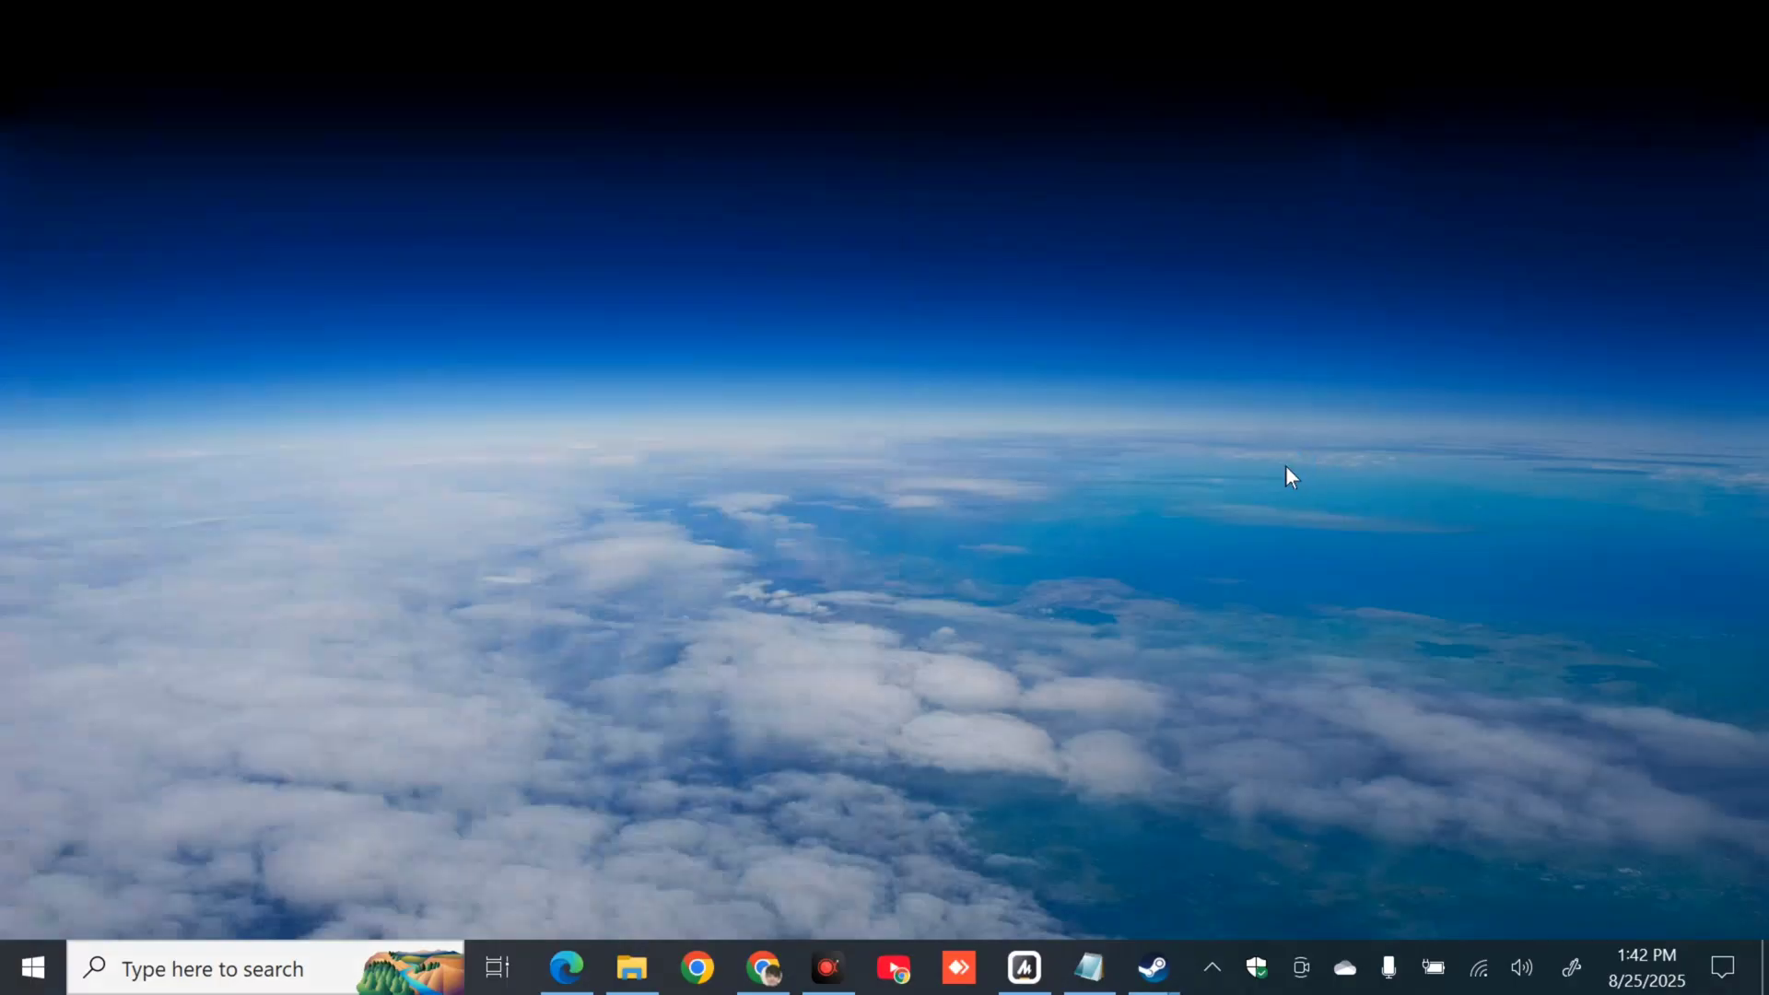